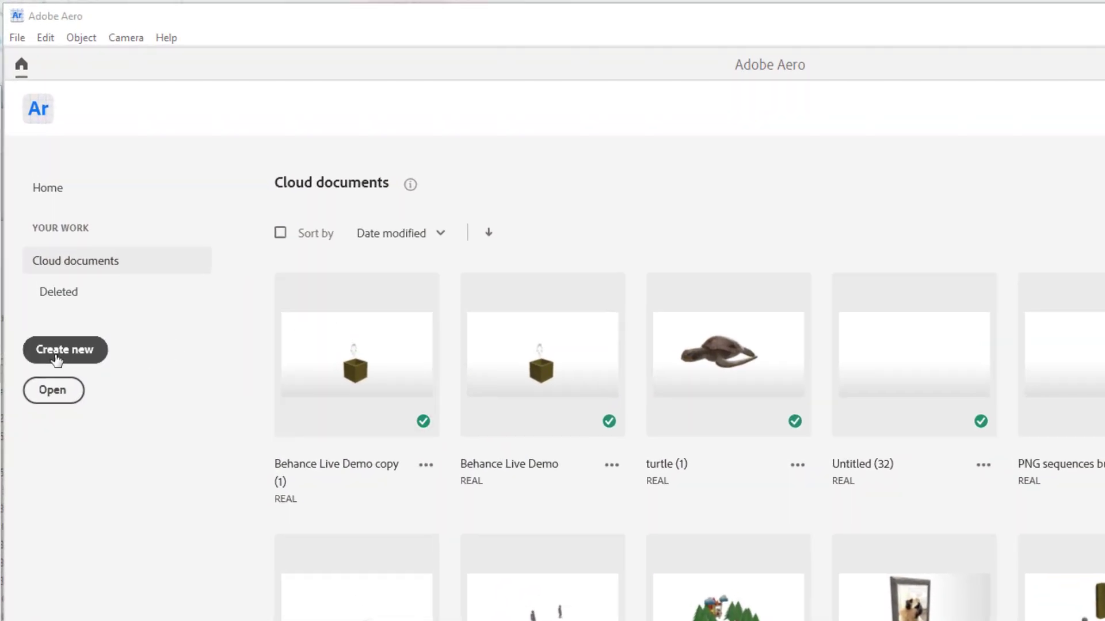
# Step: Create a new project named 'InteractiveCard'
pyautogui.click(66, 368)
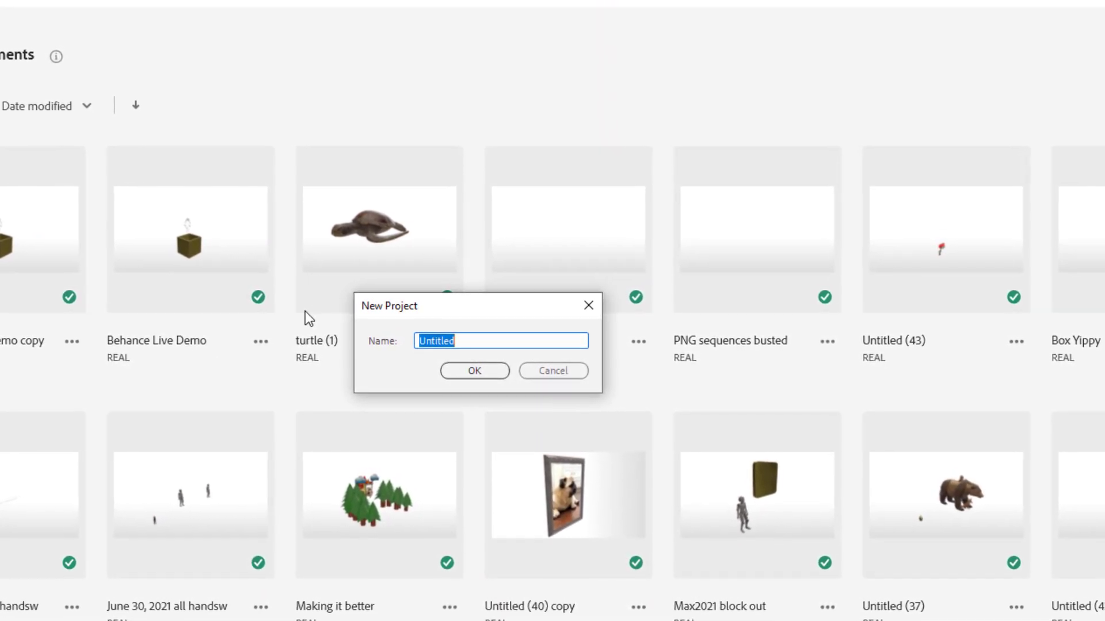
pyautogui.write('InteractiveCard')
pyautogui.press('Return')
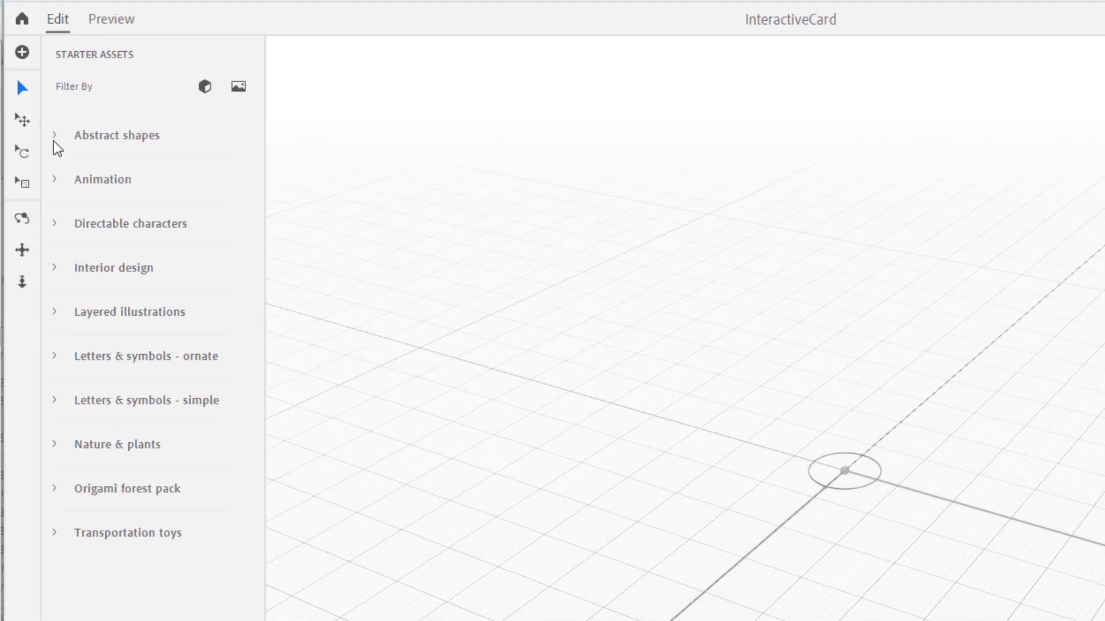
# Step: Add the gold Solid cube from the Abstract shapes starter assets and orbit around it
pyautogui.click(54, 136)
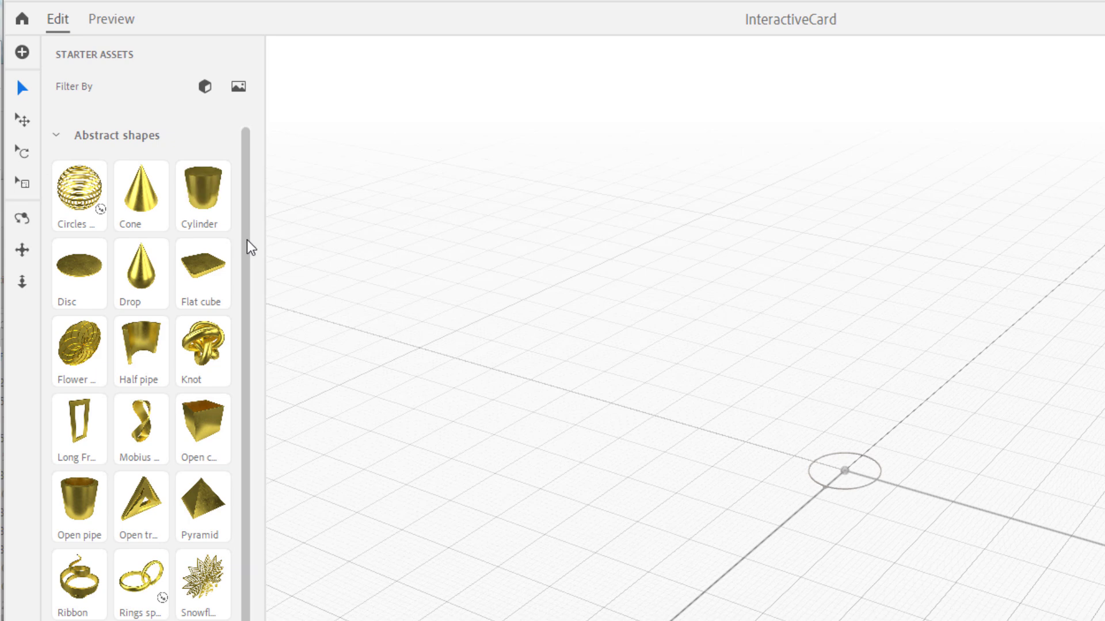
pyautogui.moveTo(248, 241); pyautogui.dragTo(246, 320)
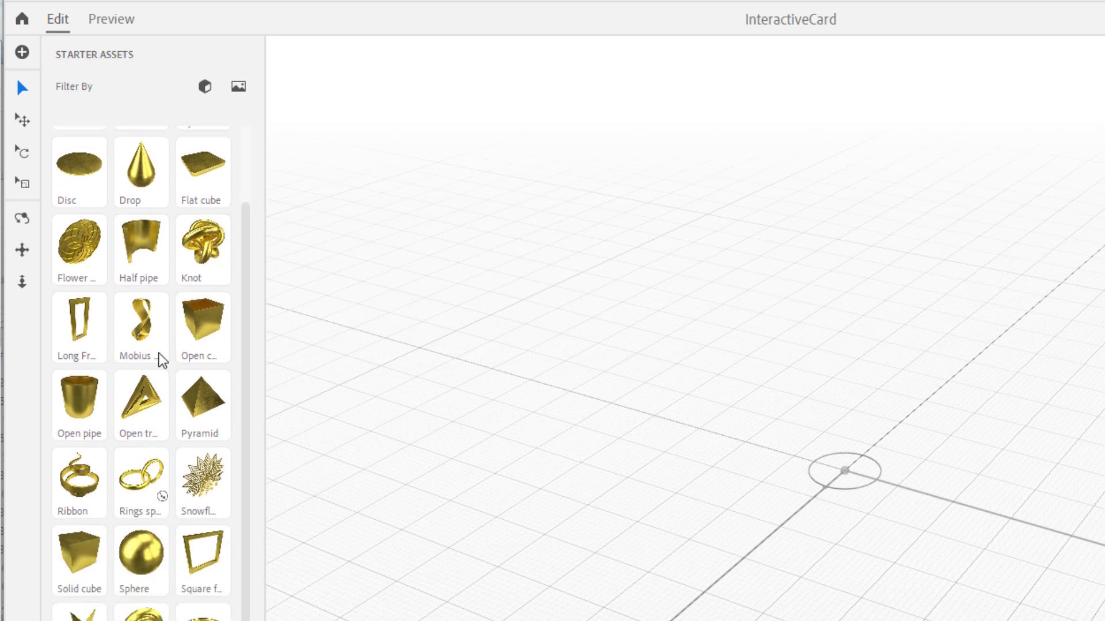
pyautogui.click(84, 559)
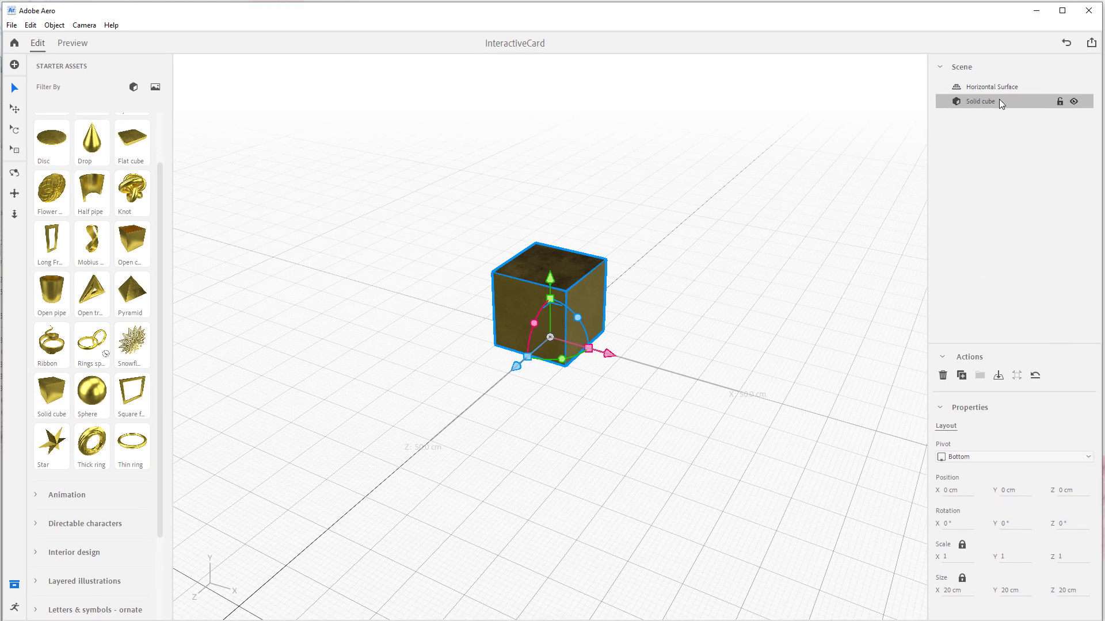
pyautogui.keyDown('alt'); pyautogui.moveTo(667, 360); pyautogui.dragTo(771, 357); pyautogui.keyUp('alt')
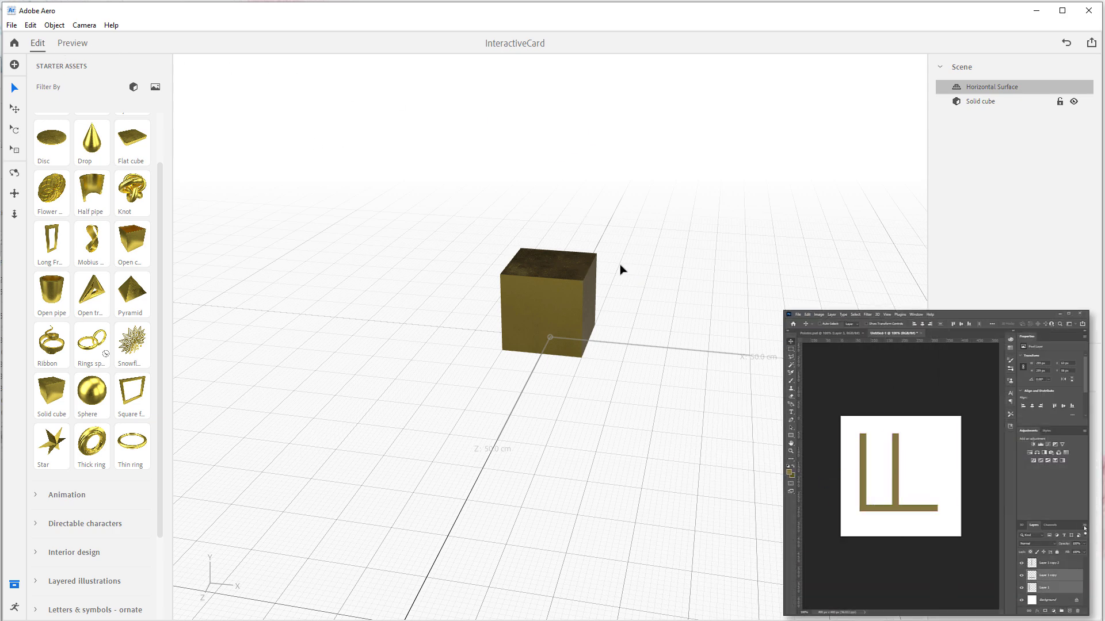
# Step: Drag Pointer.png from the 2D_Asset folder in File Explorer into the scene
pyautogui.click(15, 66)
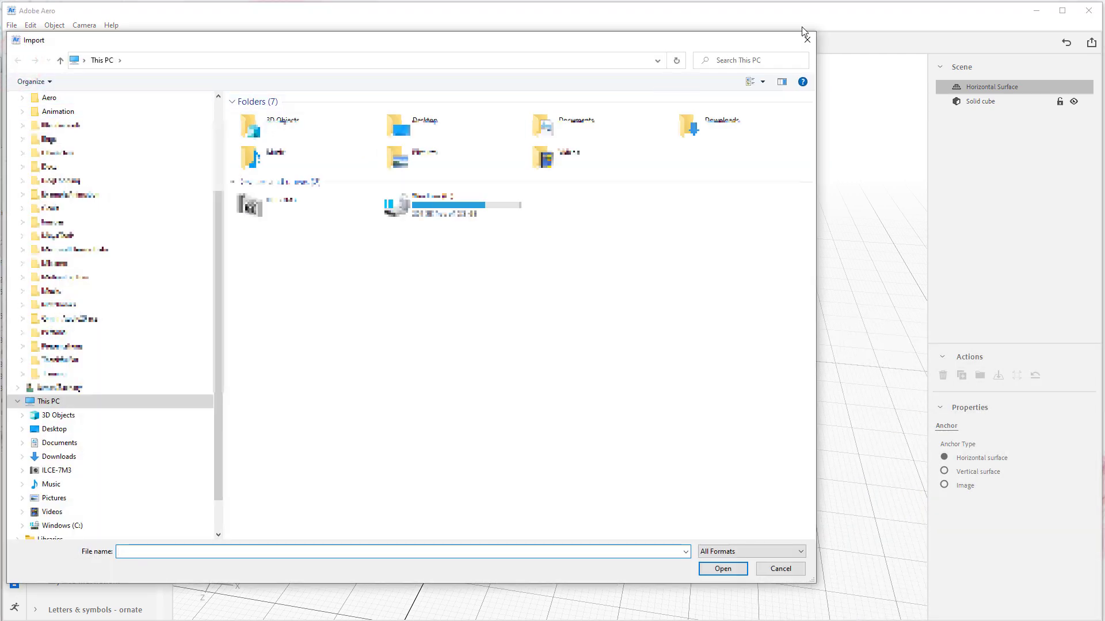
pyautogui.click(806, 37)
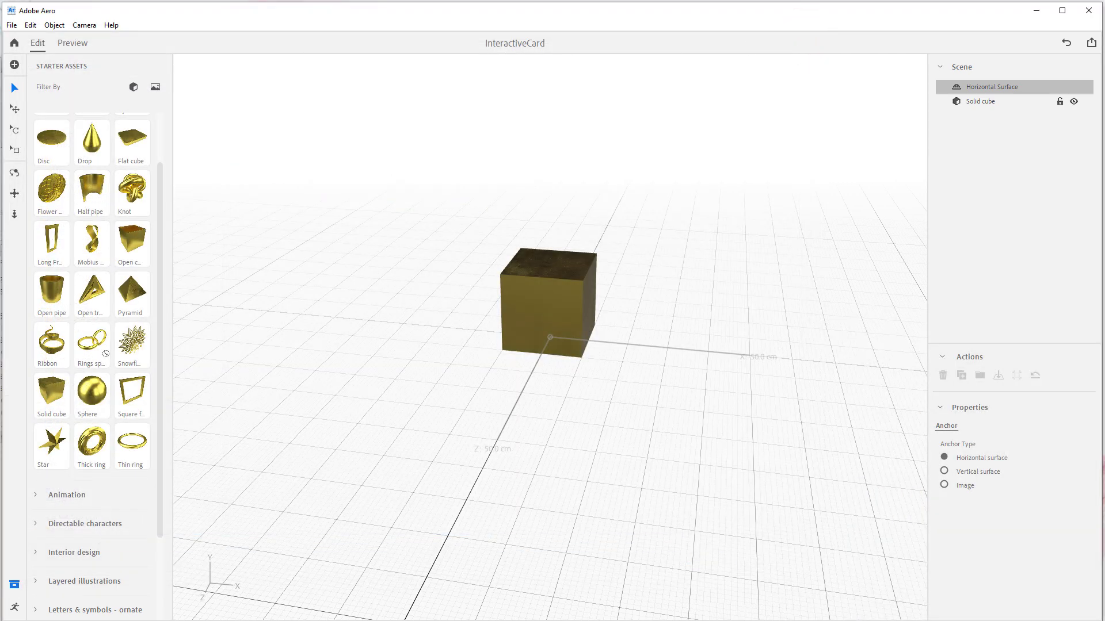
pyautogui.hotkey('alt', 'Tab')
pyautogui.moveTo(195, 84); pyautogui.dragTo(284, 48)
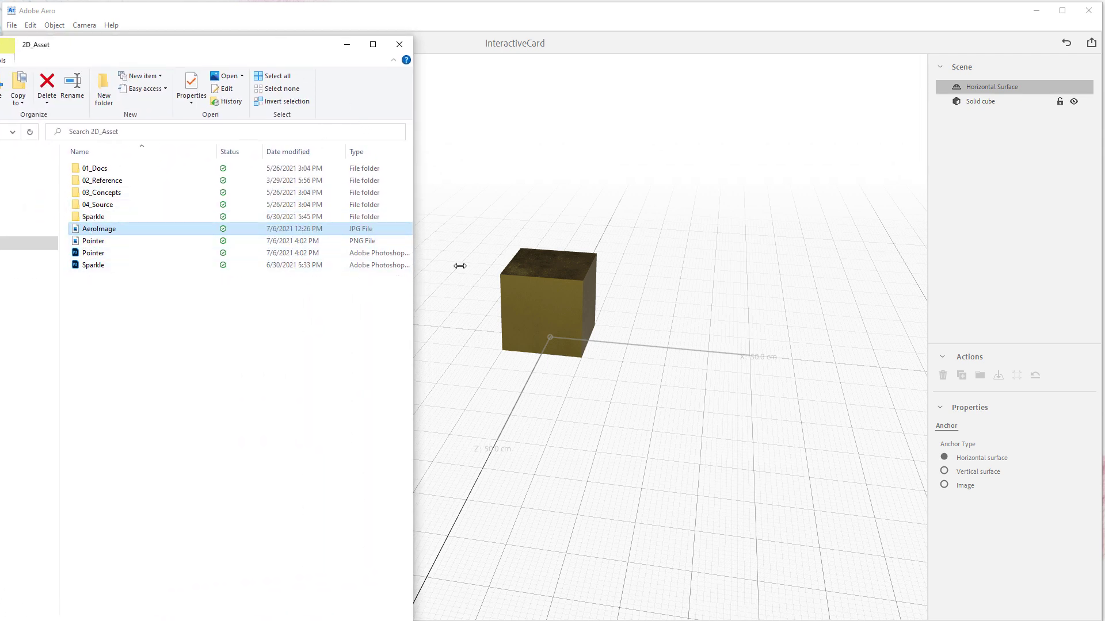
pyautogui.click(93, 241)
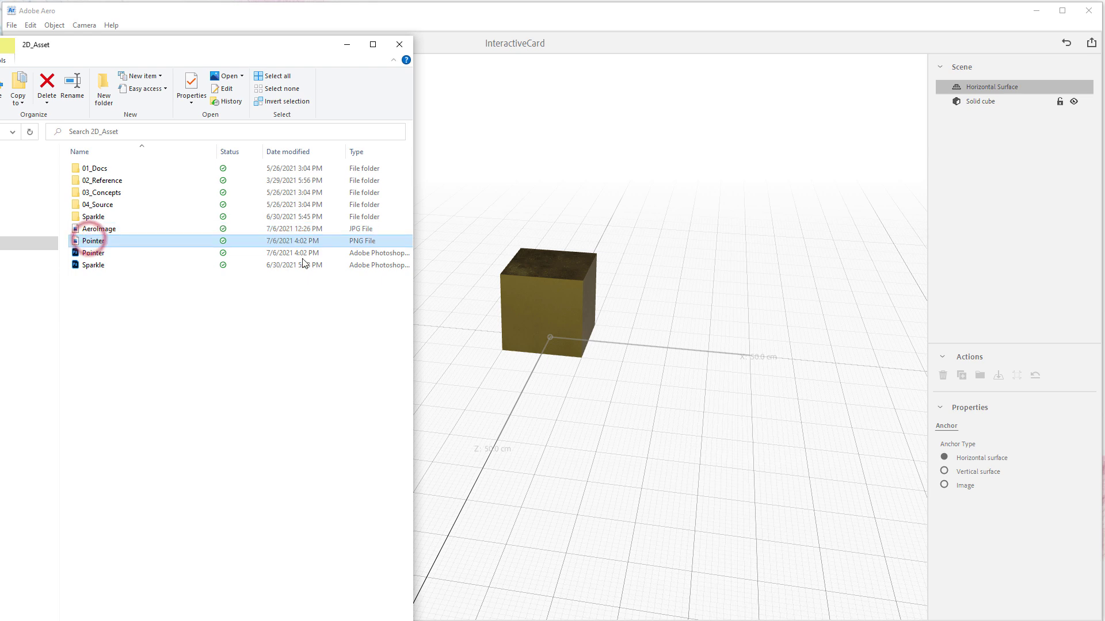
pyautogui.moveTo(94, 241); pyautogui.dragTo(575, 201)
pyautogui.click(306, 46)
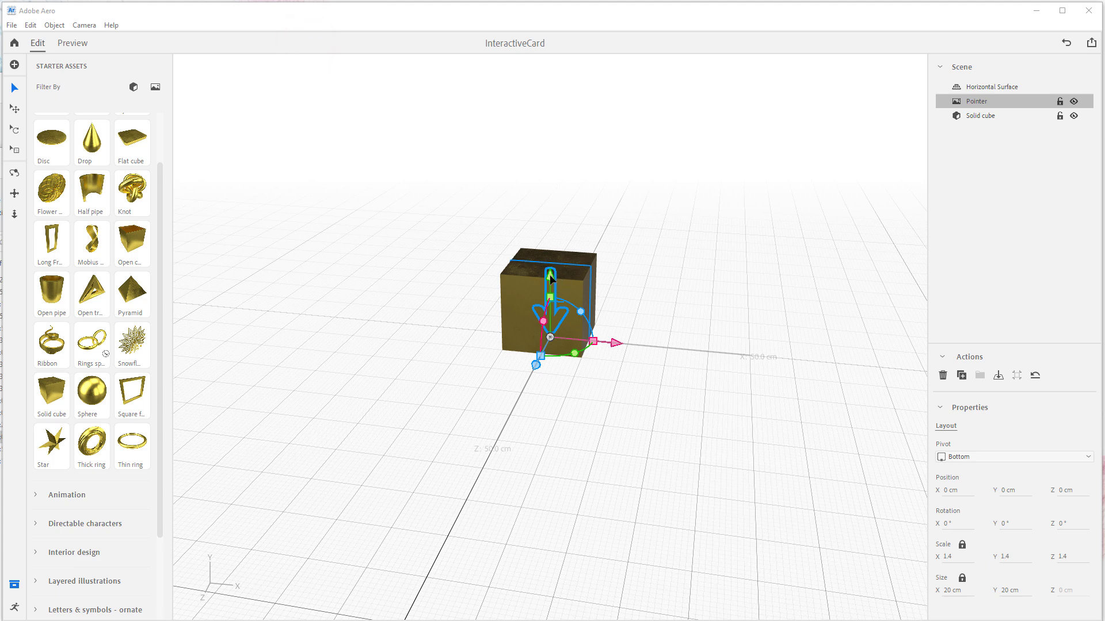
pyautogui.click(550, 201)
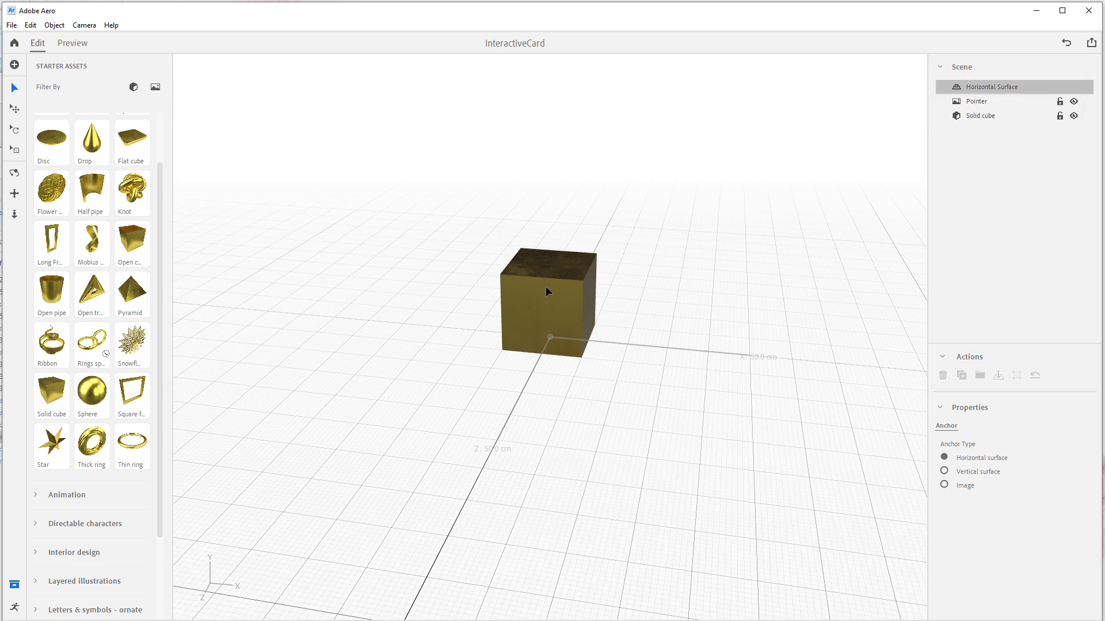
# Step: Raise the Pointer arrow to about 22 cm above the cube and check it in Preview
pyautogui.click(983, 102)
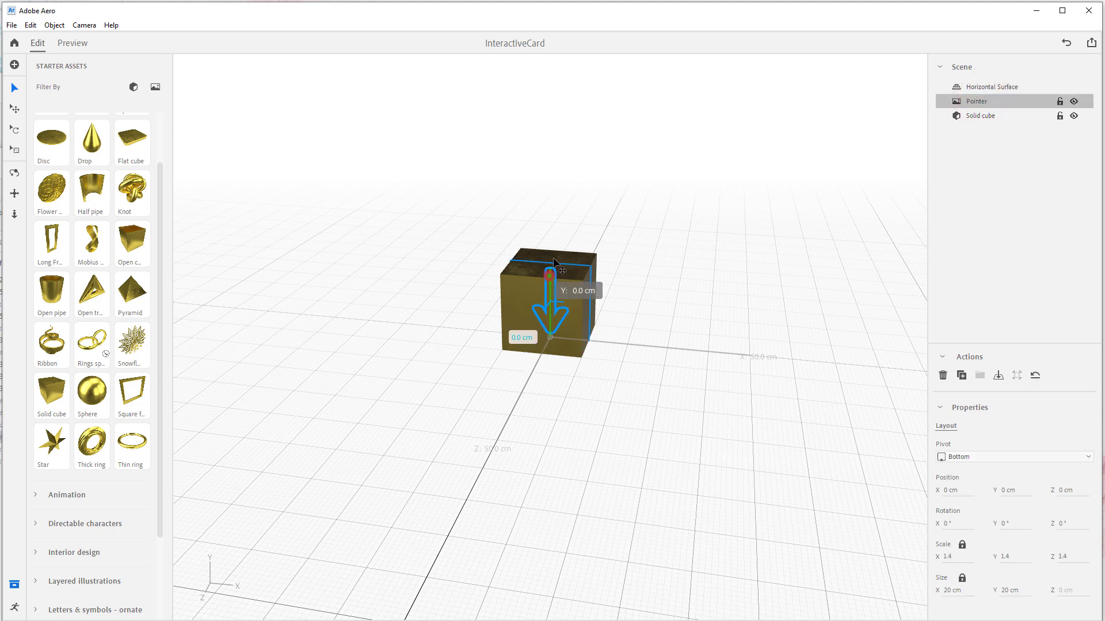
pyautogui.moveTo(562, 288); pyautogui.dragTo(567, 180)
pyautogui.press('o')
pyautogui.moveTo(671, 311)
pyautogui.mouseDown()
pyautogui.moveTo(676, 299)
pyautogui.moveTo(654, 298)
pyautogui.mouseUp()
pyautogui.click(675, 309)
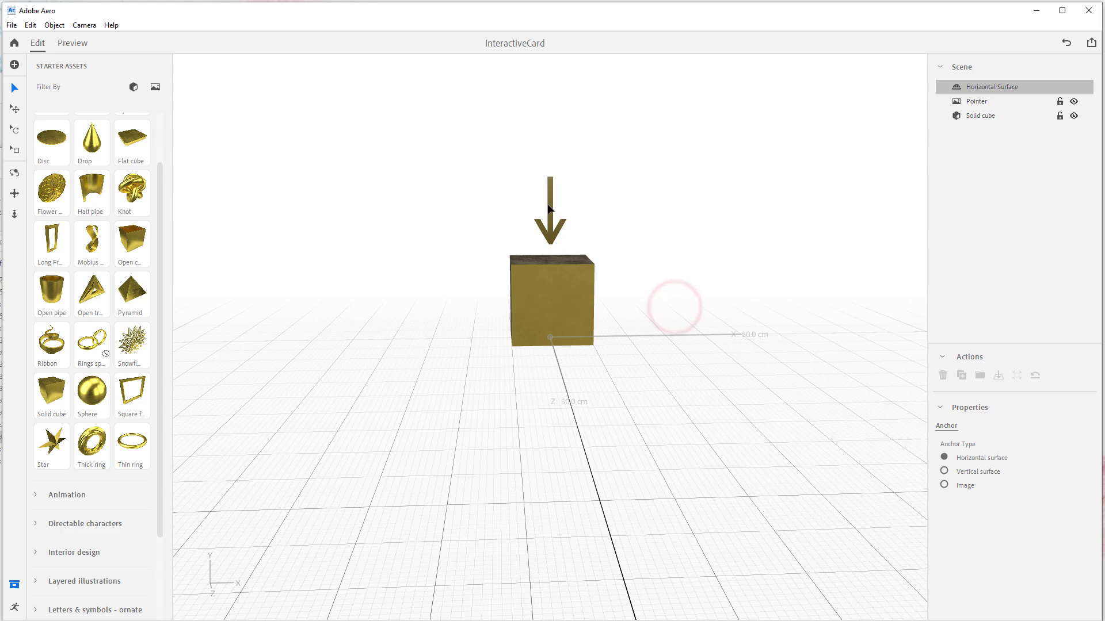
pyautogui.click(72, 43)
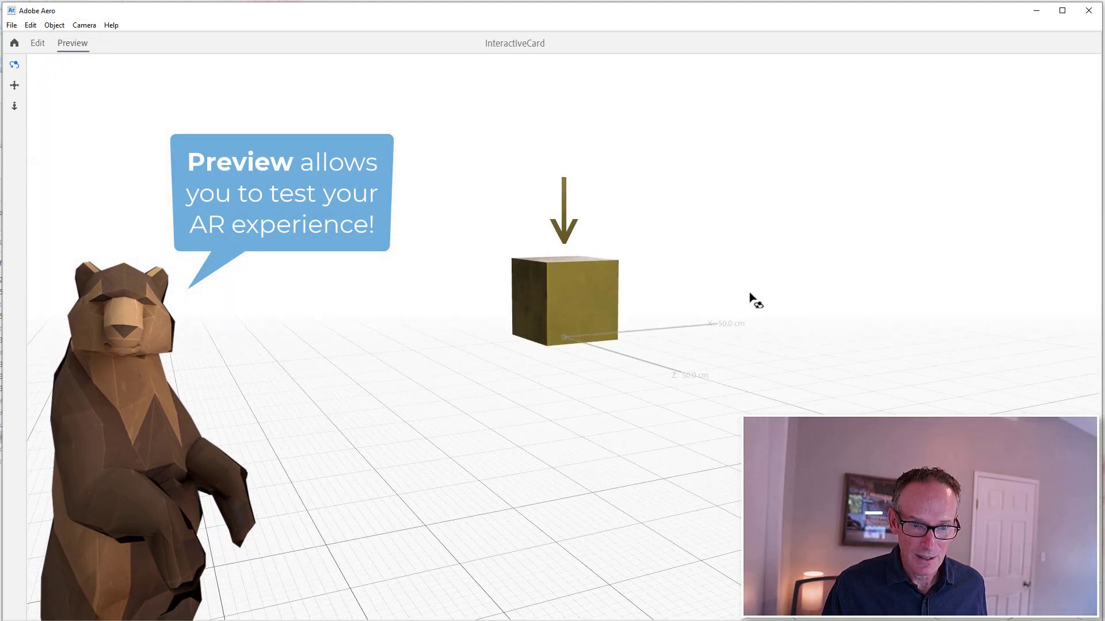
pyautogui.click(33, 45)
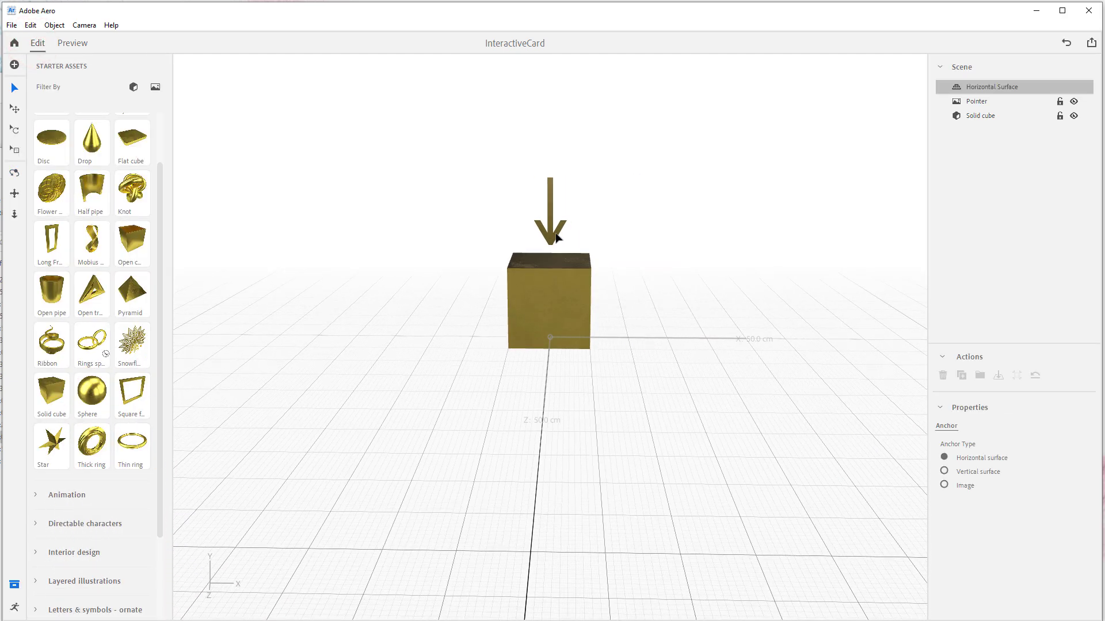
# Step: Lift the Pointer slightly to Y 23.7 cm and open the Behaviors panel
pyautogui.click(551, 210)
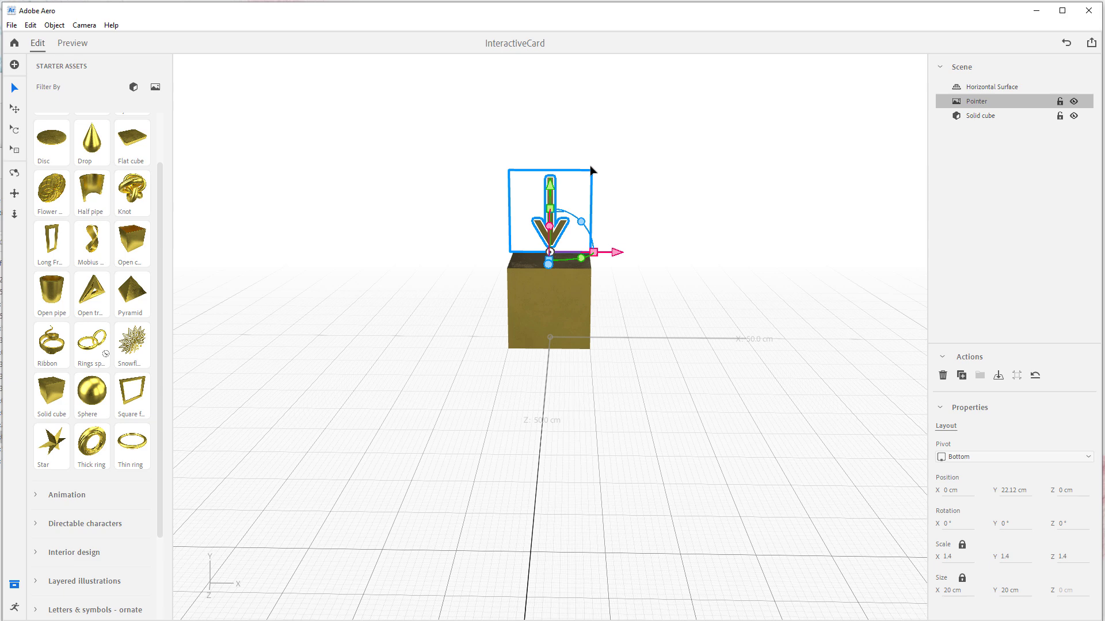
pyautogui.moveTo(551, 188)
pyautogui.mouseDown()
pyautogui.moveTo(554, 150)
pyautogui.moveTo(551, 176)
pyautogui.mouseUp()
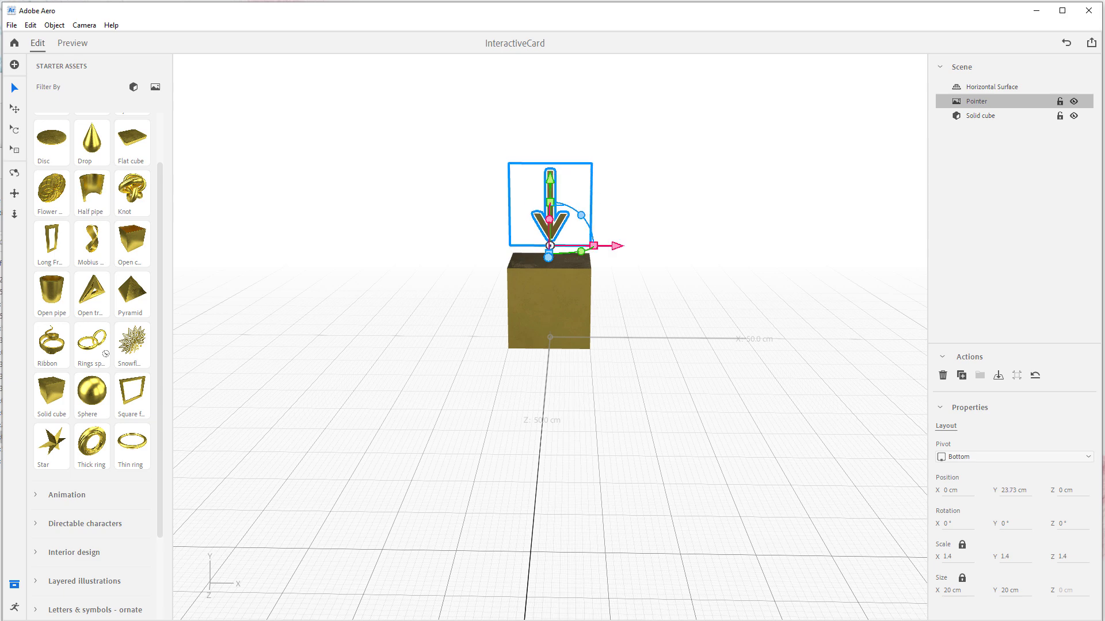
pyautogui.click(15, 608)
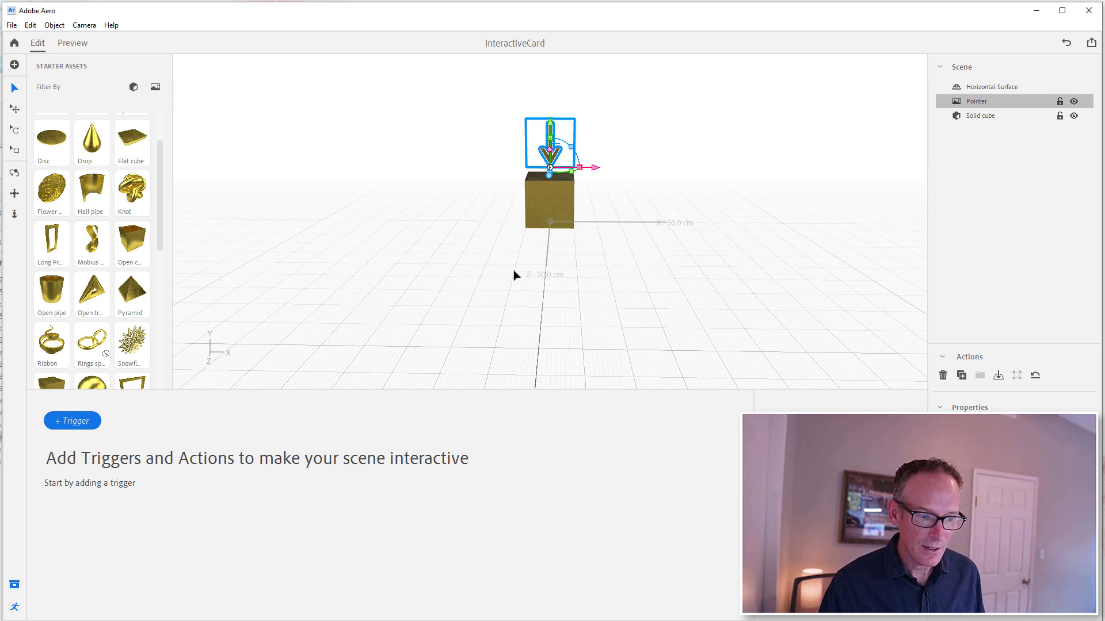
# Step: Give the Pointer arrow a Start trigger
pyautogui.click(556, 296)
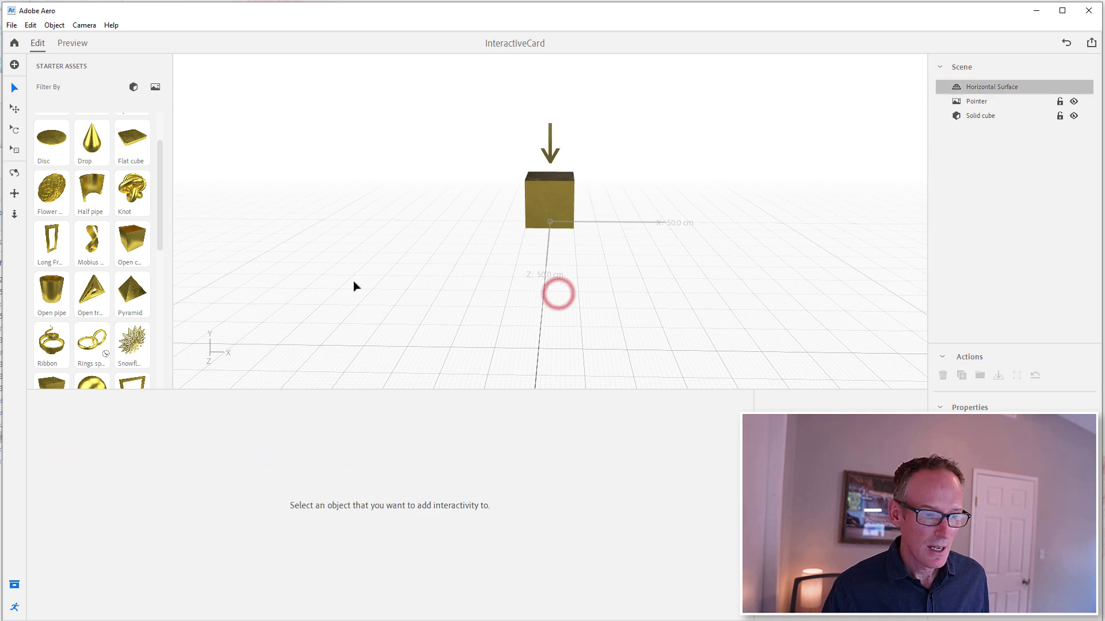
pyautogui.click(550, 155)
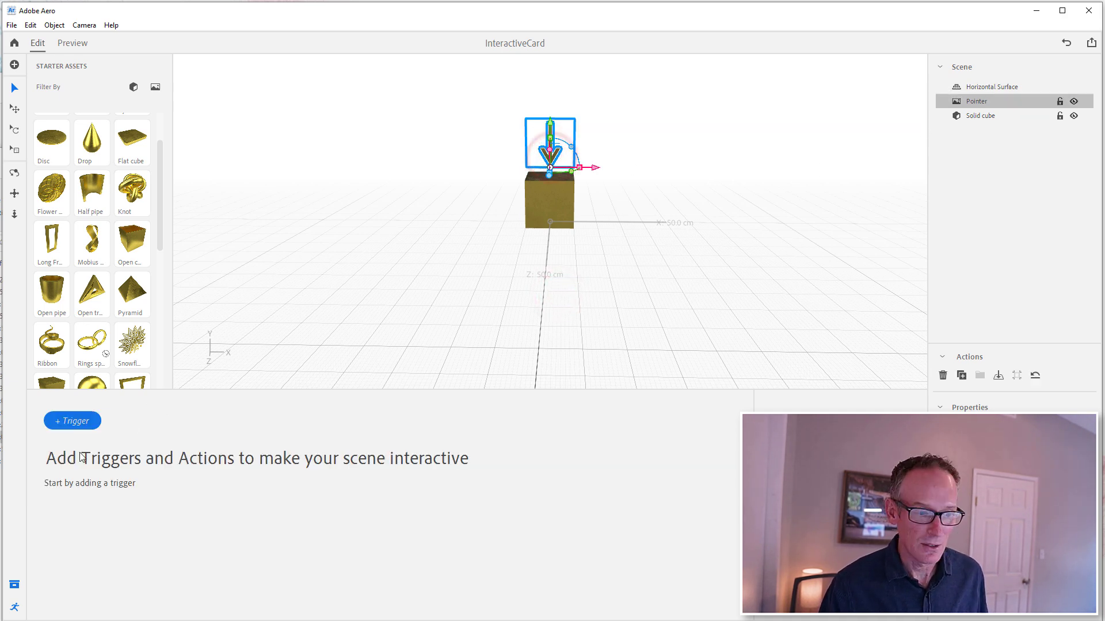
pyautogui.click(59, 422)
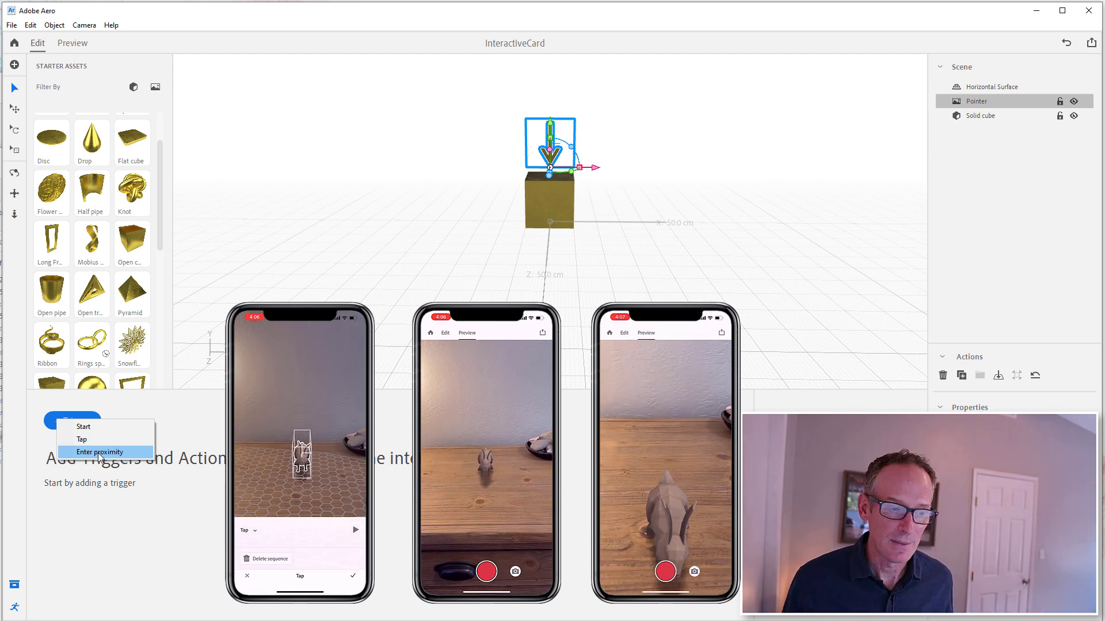
pyautogui.click(86, 428)
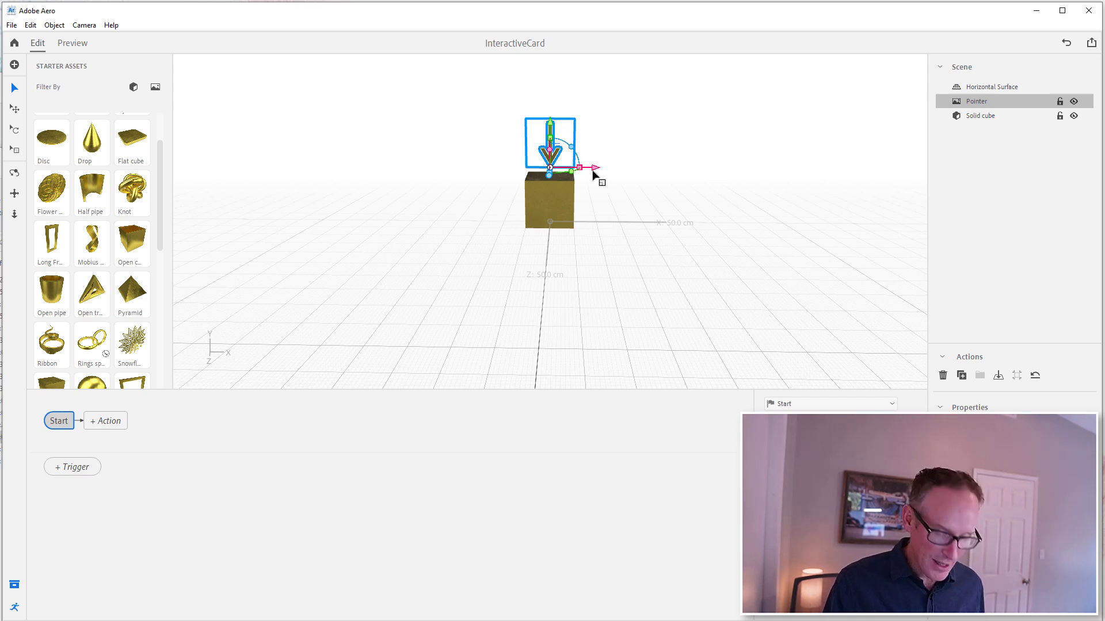
# Step: Frame the view on the Pointer arrow, then on the whole scene
pyautogui.press('f')
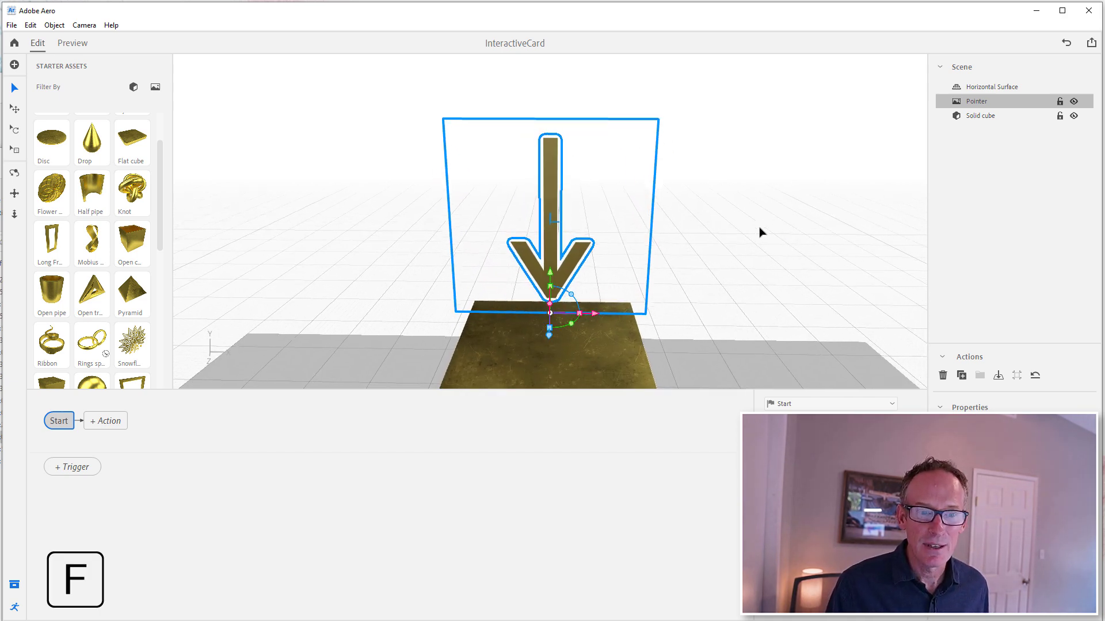
pyautogui.click(758, 223)
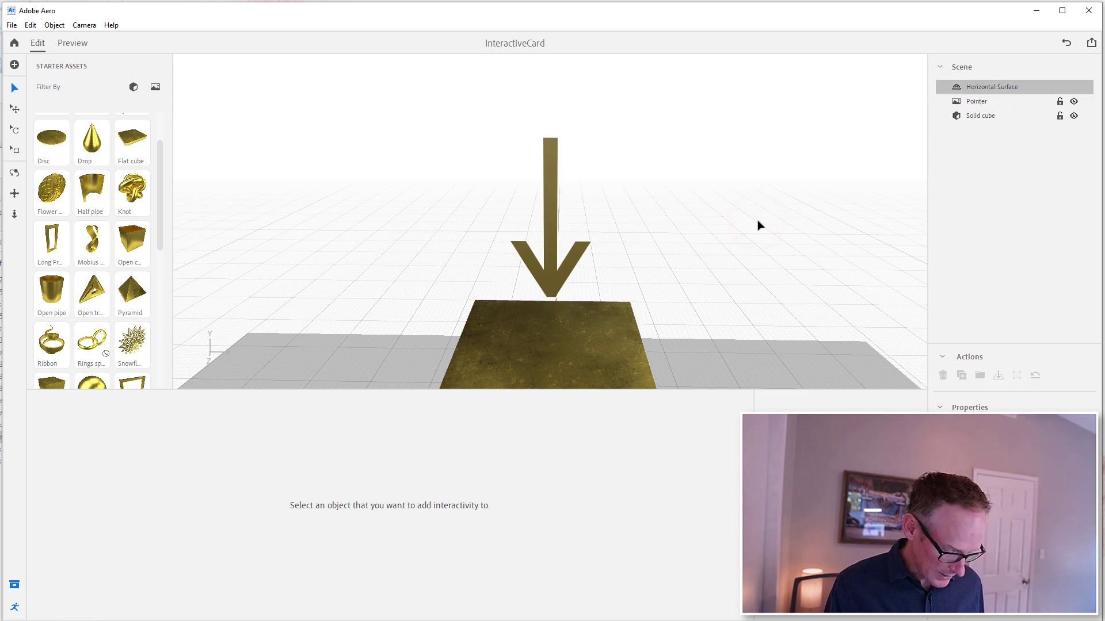
pyautogui.hotkey('shift', 'f')
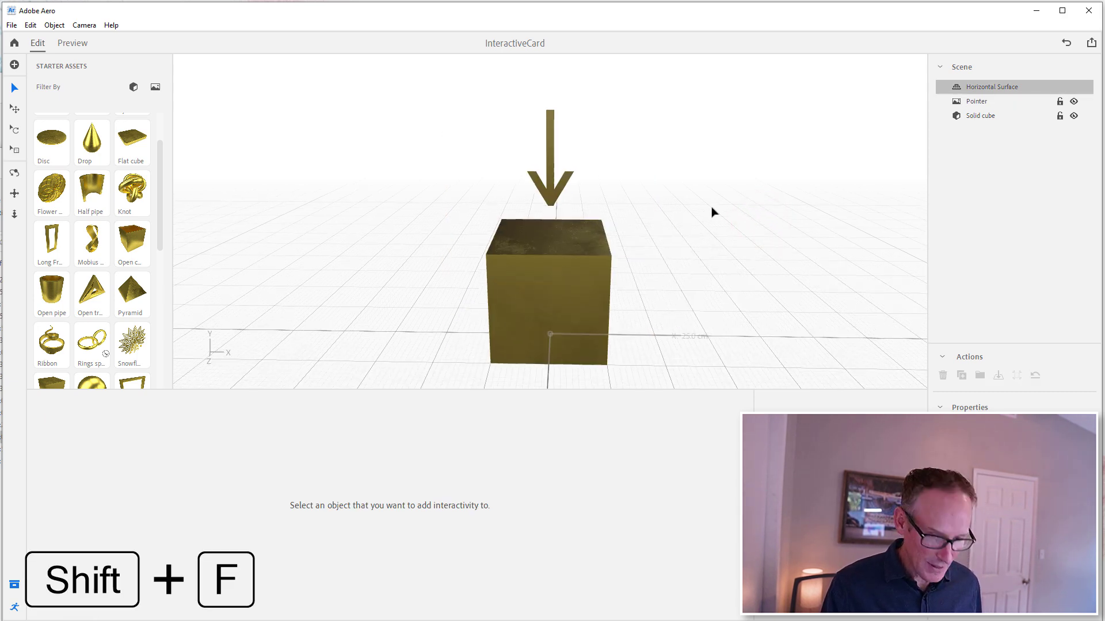
# Step: Add a Move action after Start (3 cm on Y over 1 s) and test-play it
pyautogui.click(550, 195)
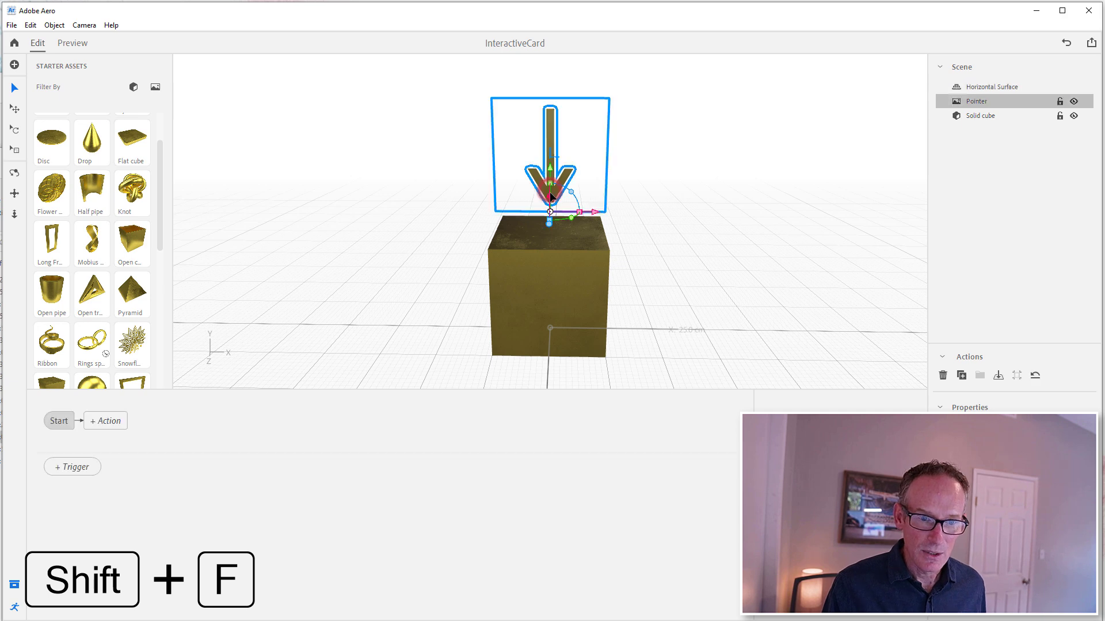
pyautogui.click(103, 425)
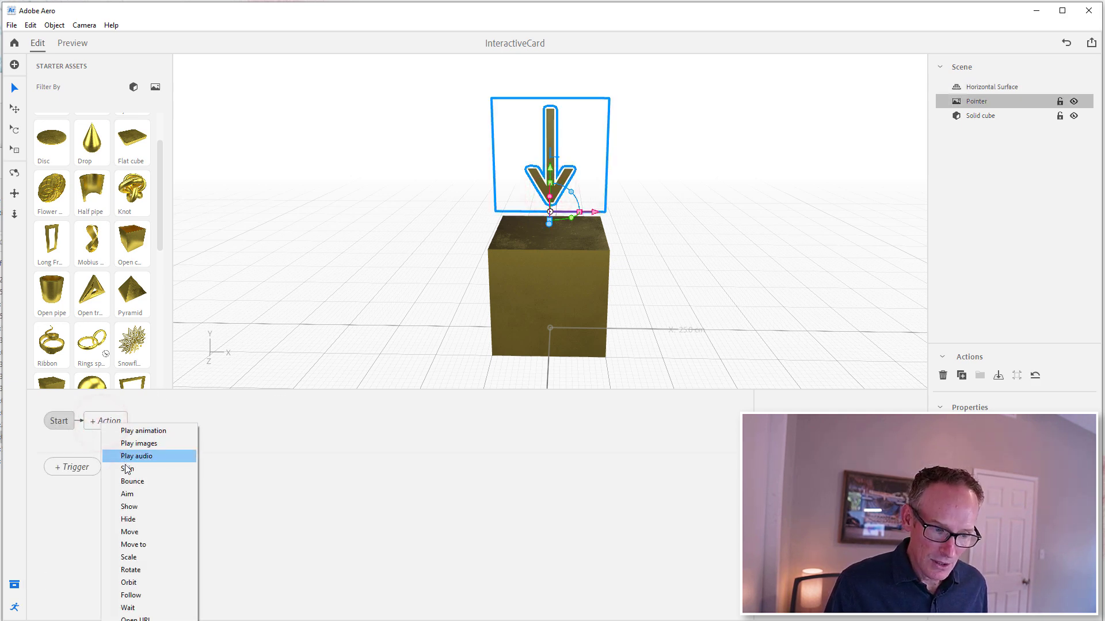
pyautogui.click(132, 531)
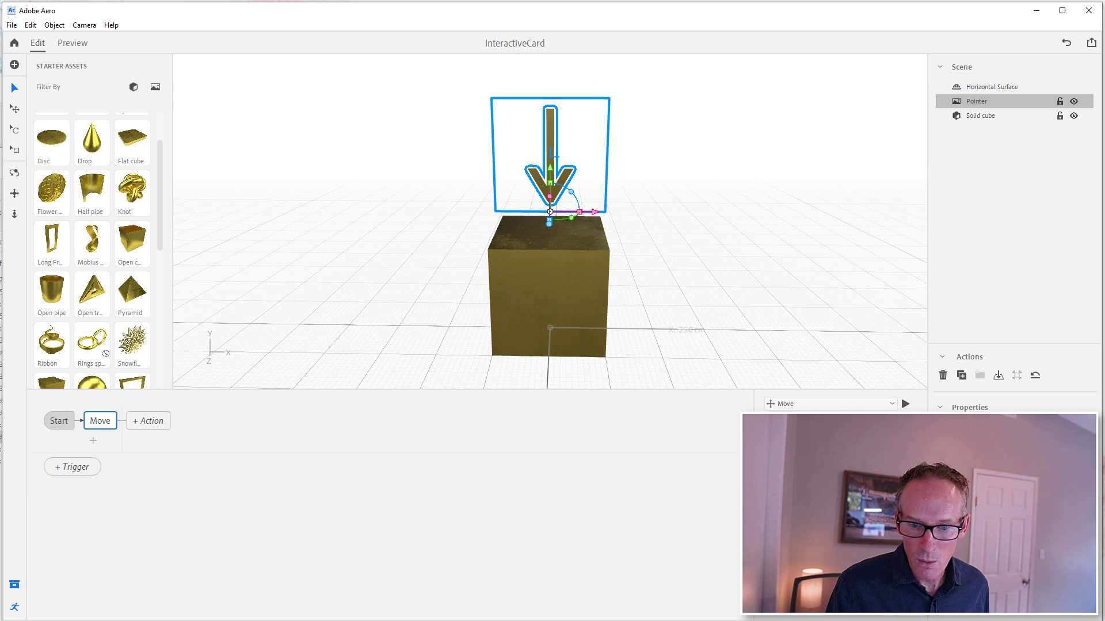
pyautogui.click(908, 404)
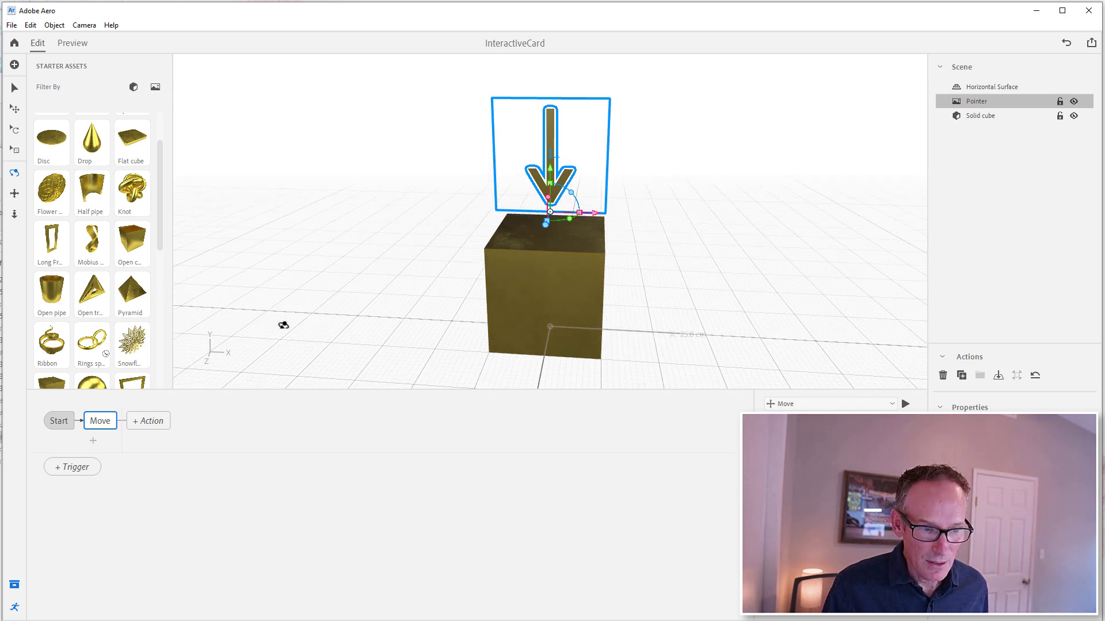
pyautogui.press('v')
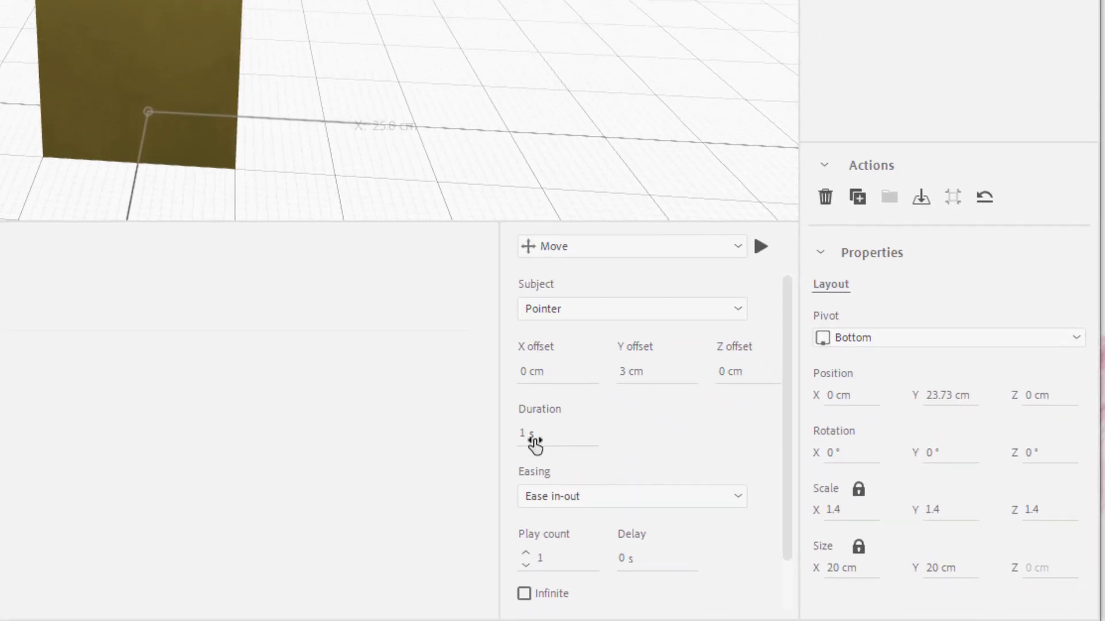
# Step: Set the Move duration to 0.5 s, looping infinitely back and forth
pyautogui.click(528, 440)
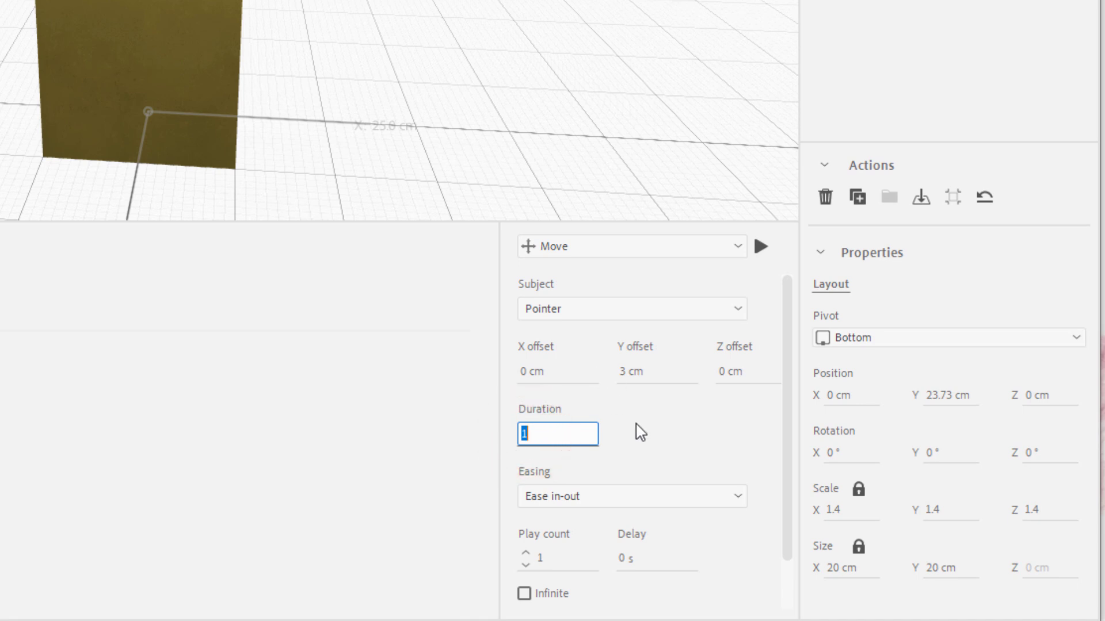
pyautogui.press('Return')
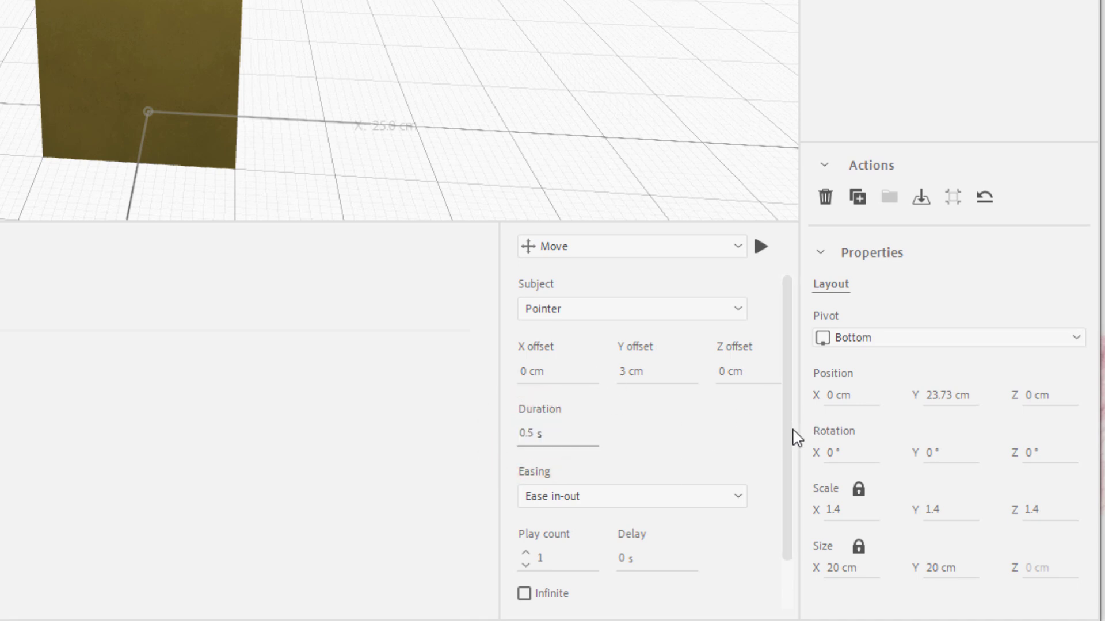
pyautogui.moveTo(787, 439); pyautogui.dragTo(786, 478)
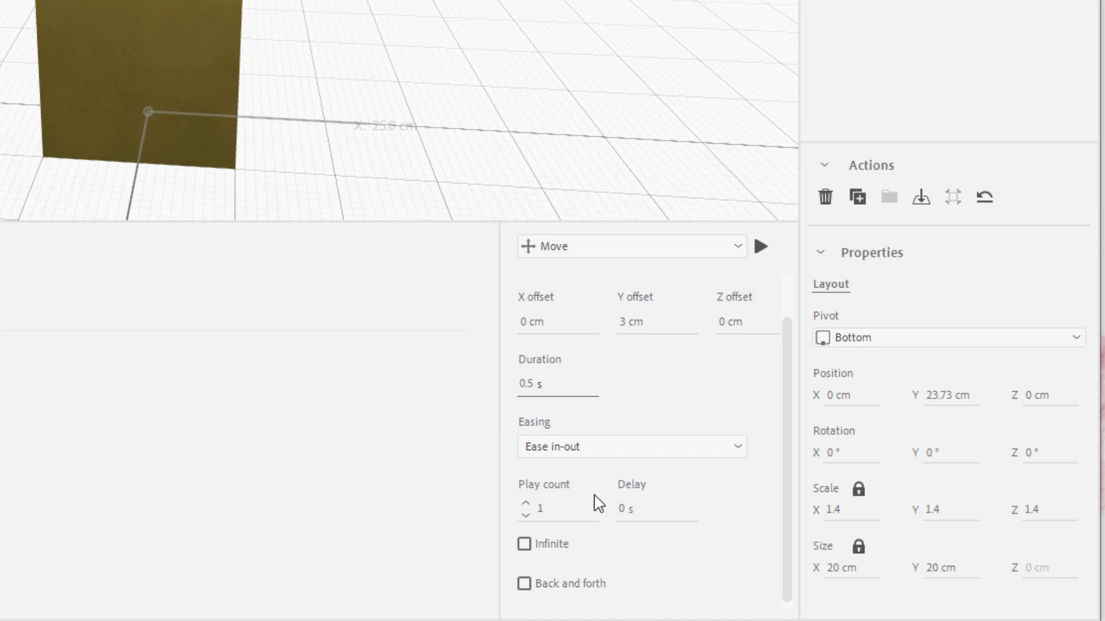
pyautogui.moveTo(786, 436); pyautogui.dragTo(787, 442)
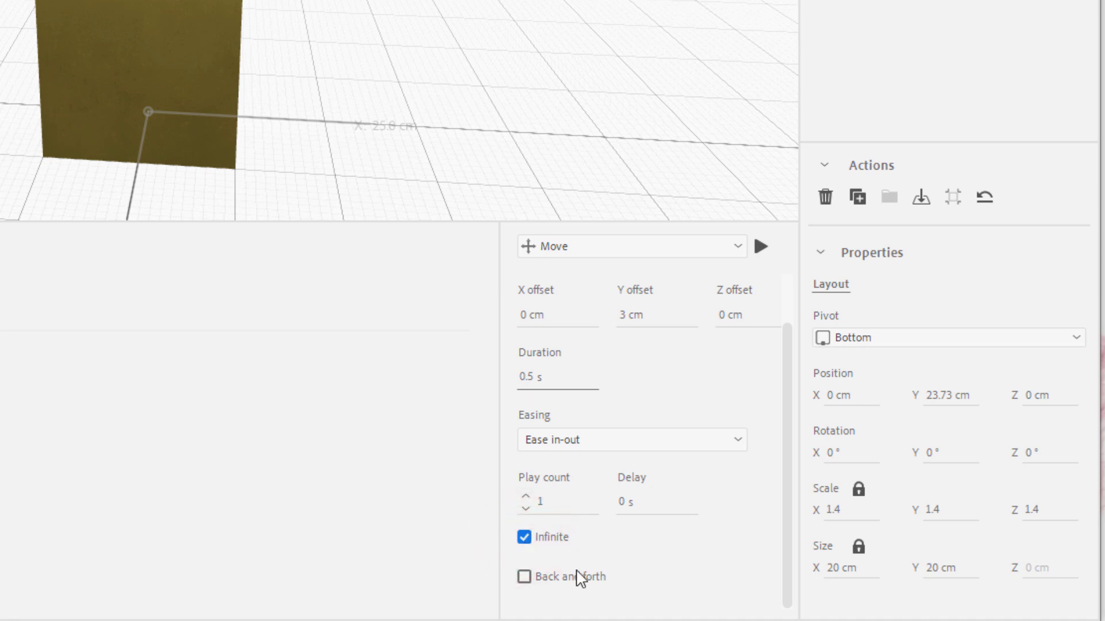
pyautogui.click(524, 577)
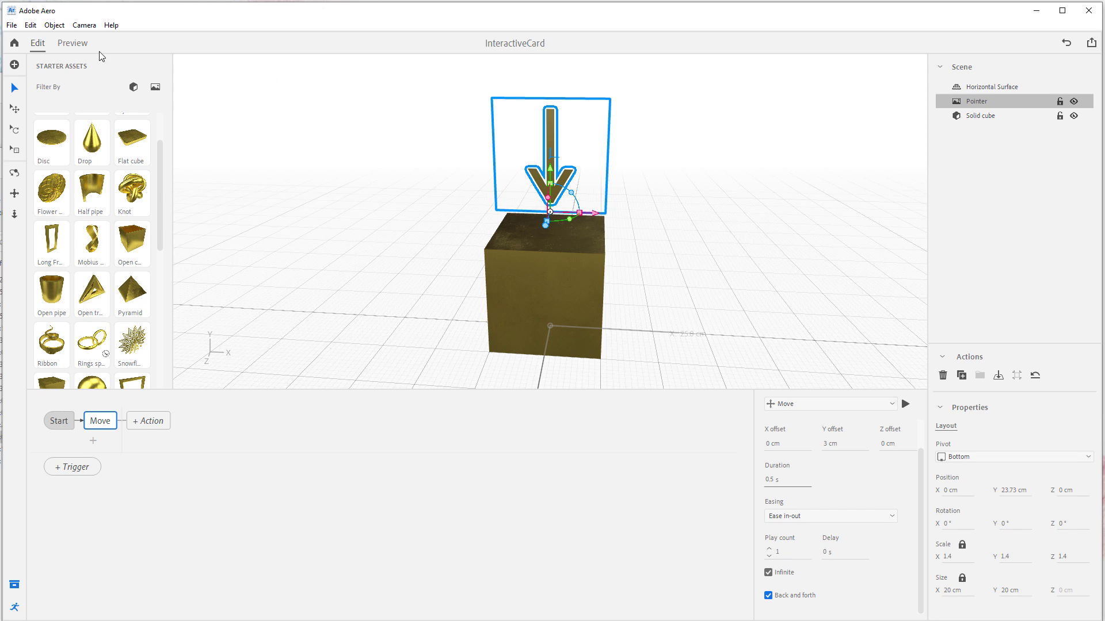
pyautogui.click(73, 43)
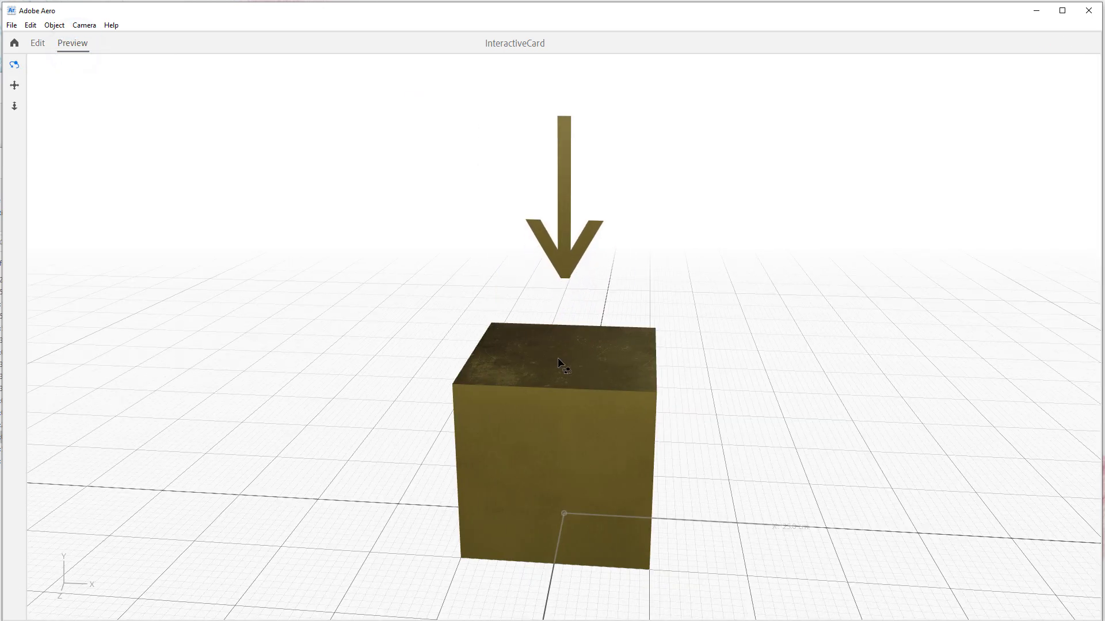
pyautogui.scroll(-3, 718, 353)
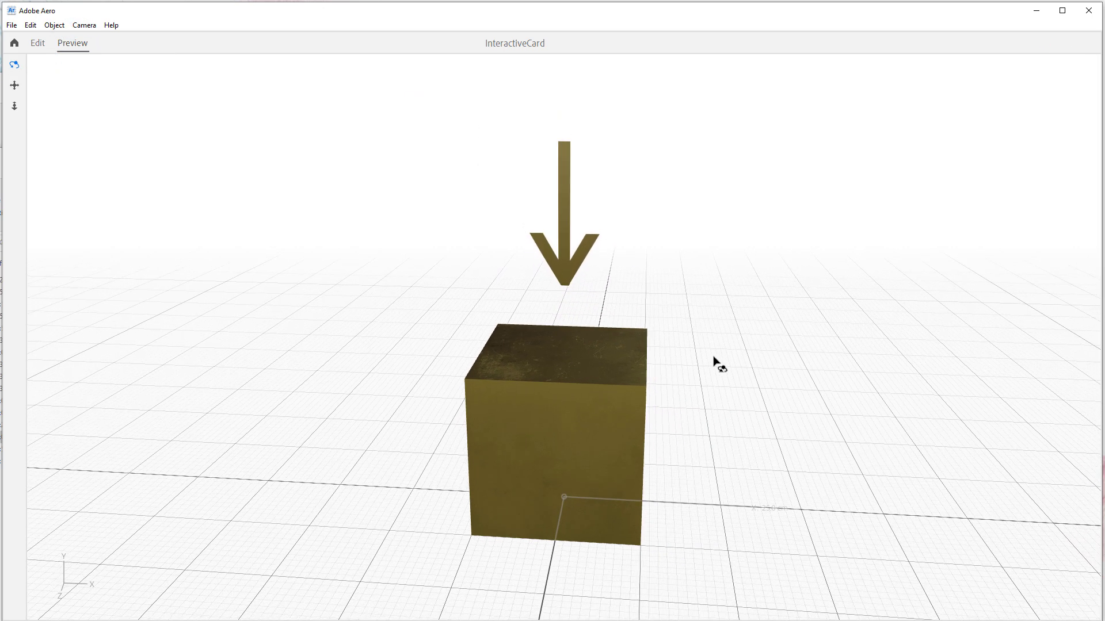
pyautogui.moveTo(681, 350); pyautogui.dragTo(733, 326)
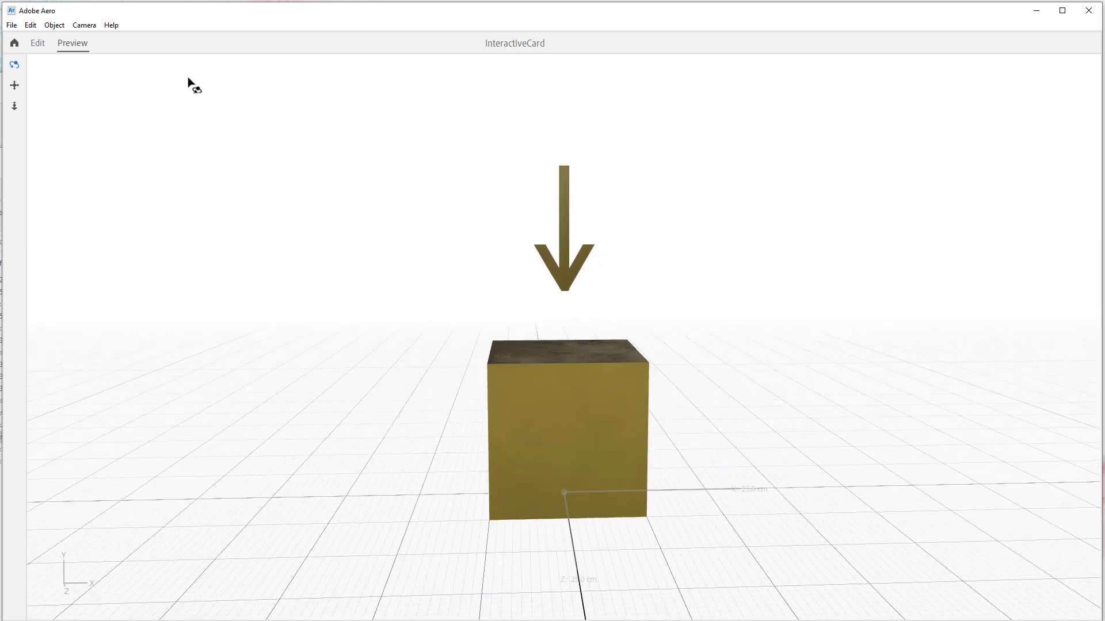
pyautogui.click(38, 43)
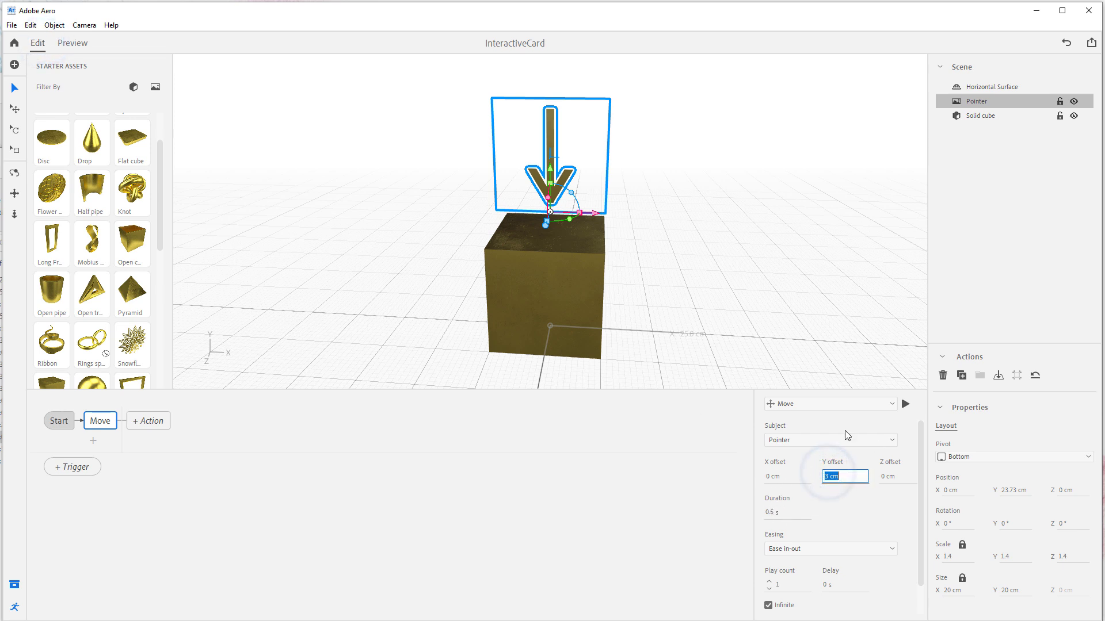
# Step: Change the Move Y offset to 4 cm and check the bounce in Preview
pyautogui.write('4')
pyautogui.press('Return')
pyautogui.click(74, 43)
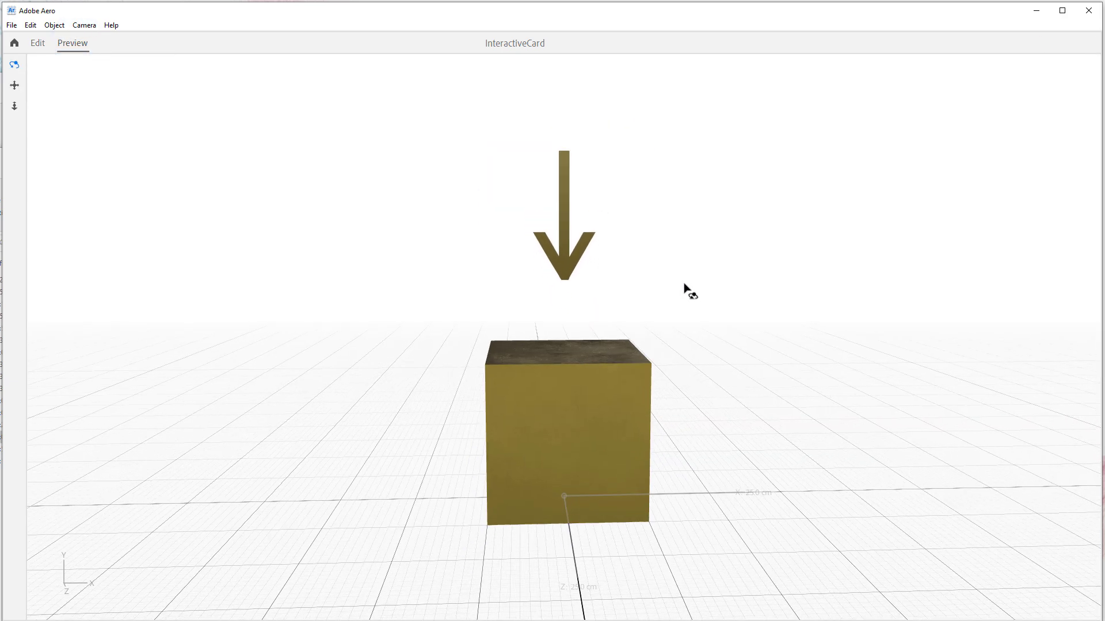
pyautogui.click(46, 43)
# Step: Select the gold cube and give it a Start trigger followed by a Scale action
pyautogui.click(586, 283)
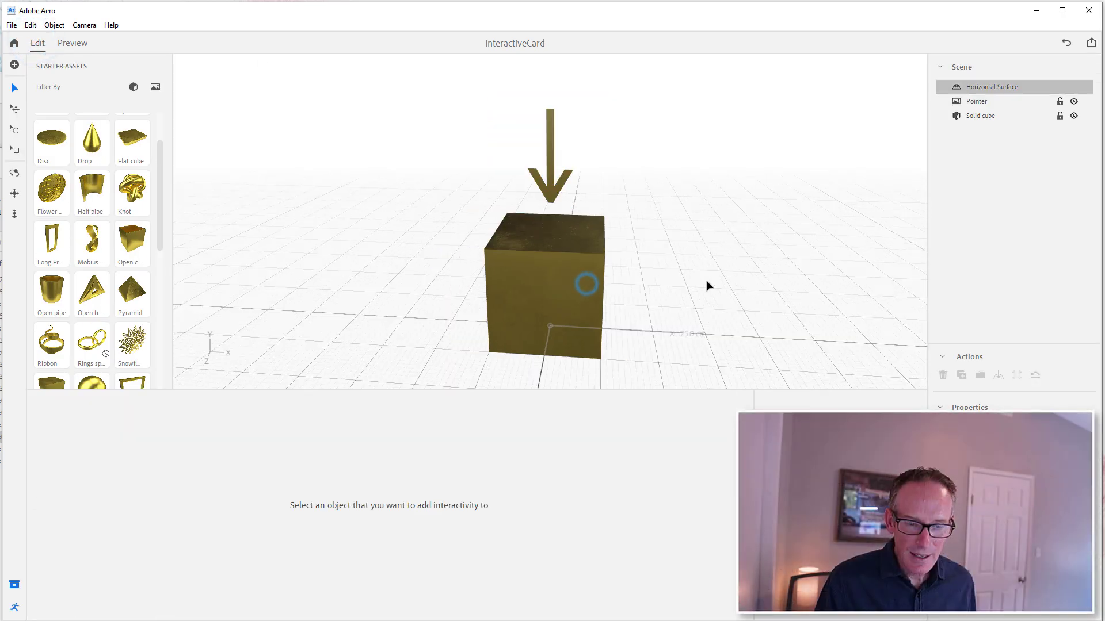
pyautogui.click(601, 271)
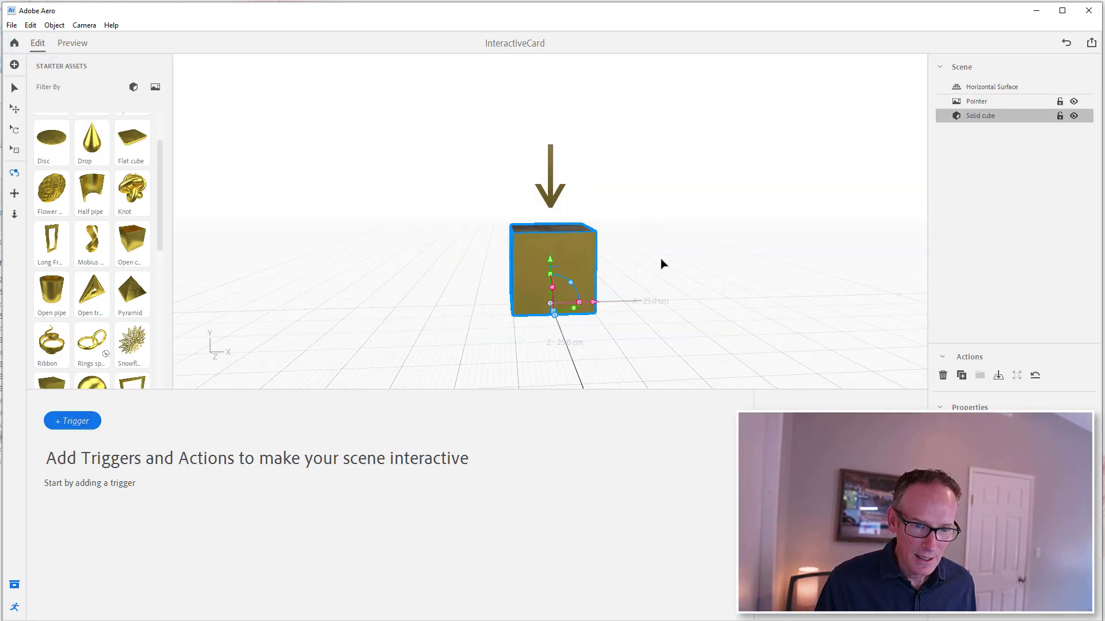
pyautogui.click(73, 420)
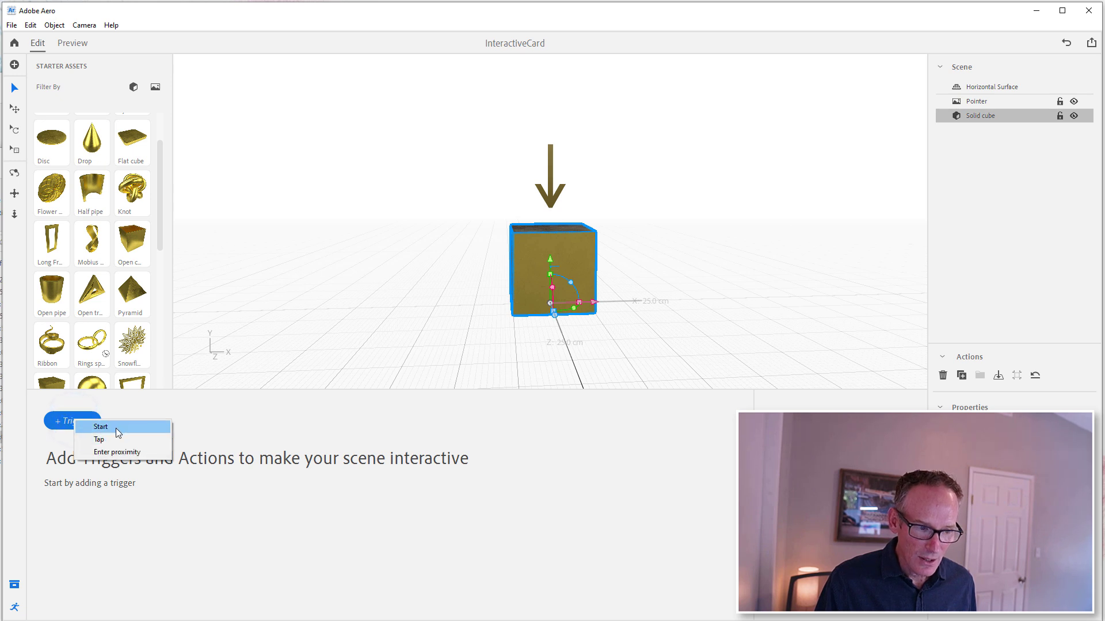
pyautogui.click(104, 427)
pyautogui.click(100, 424)
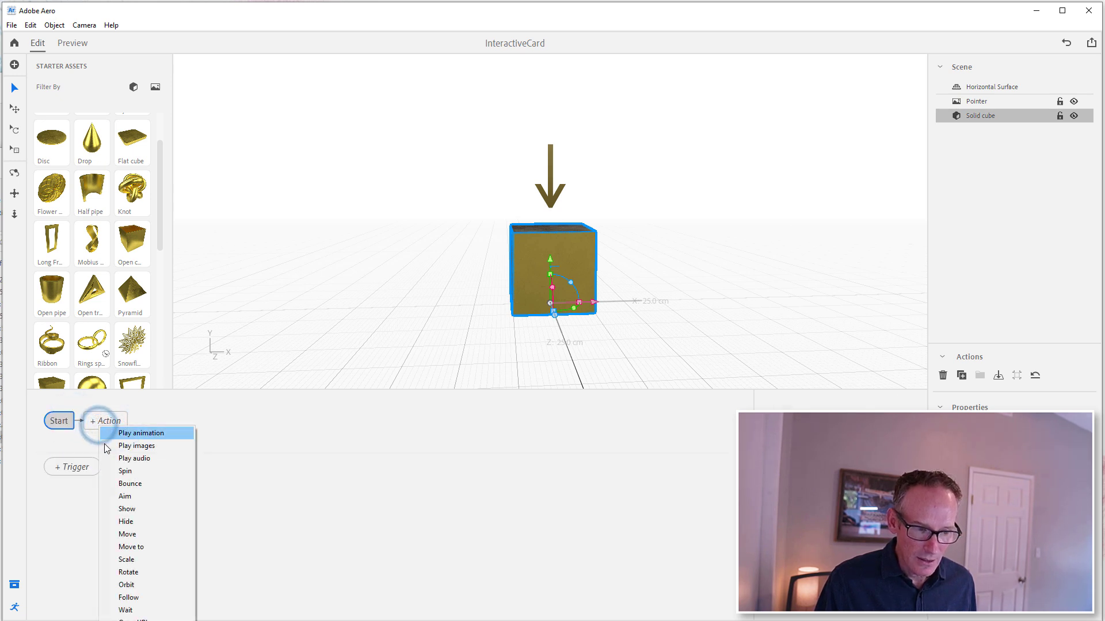
pyautogui.click(138, 559)
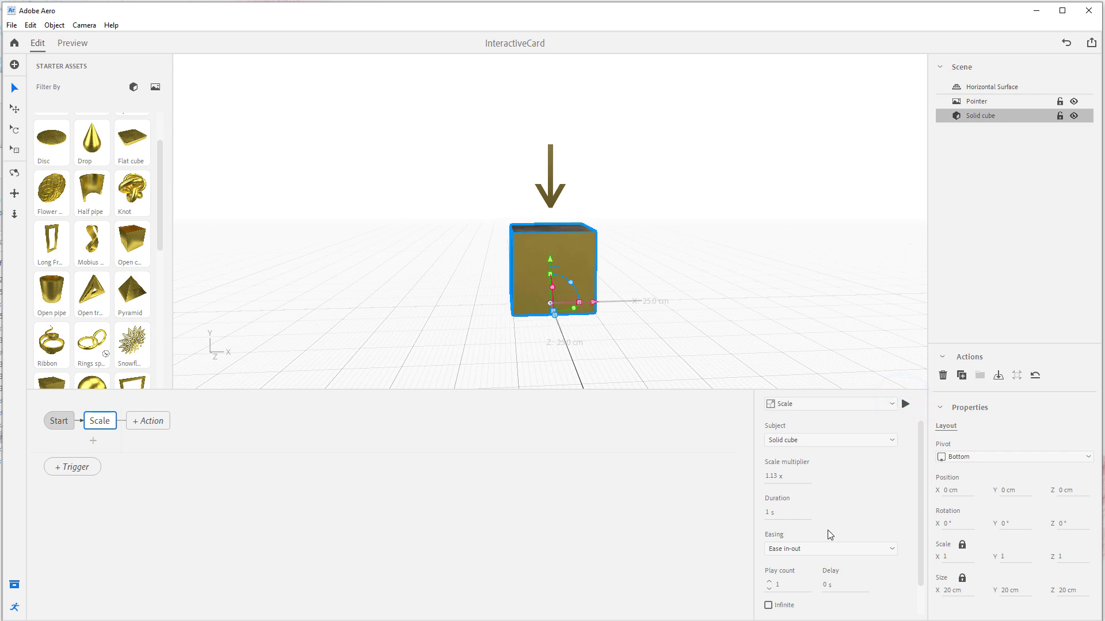
# Step: Set the 1.13x Scale action to repeat infinitely and preview it
pyautogui.scroll(-1, 923, 504)
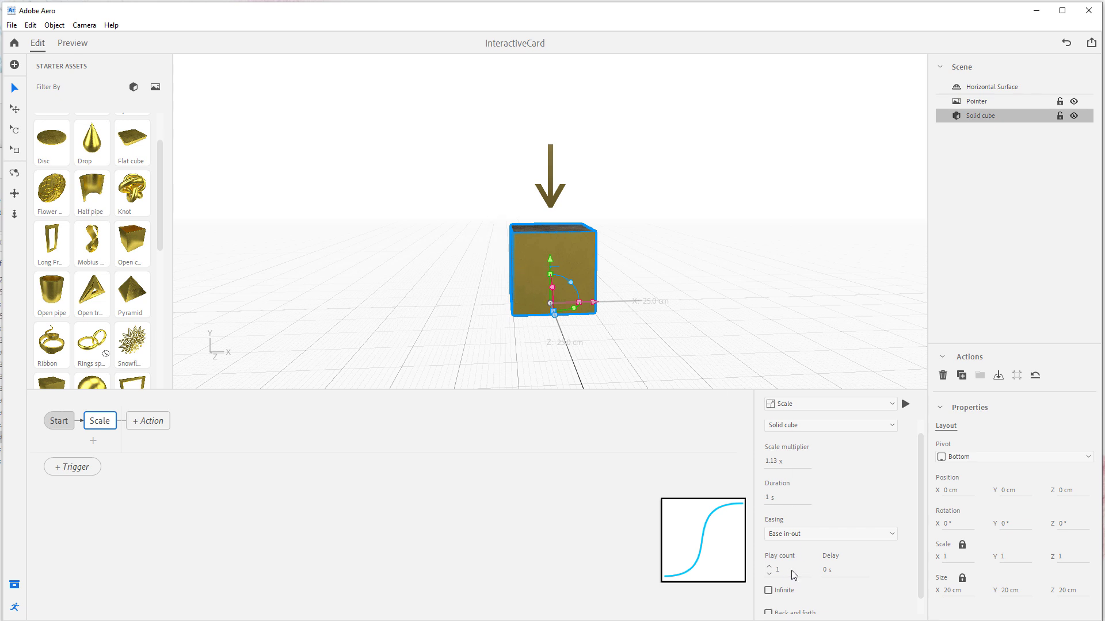
pyautogui.moveTo(920, 554); pyautogui.dragTo(920, 570)
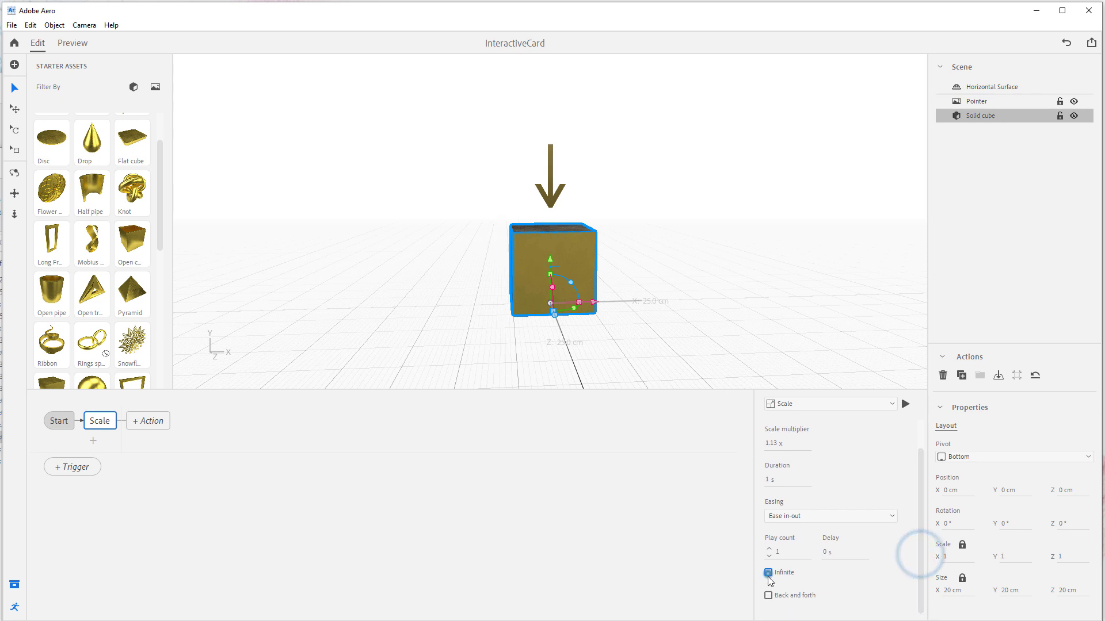
pyautogui.click(73, 46)
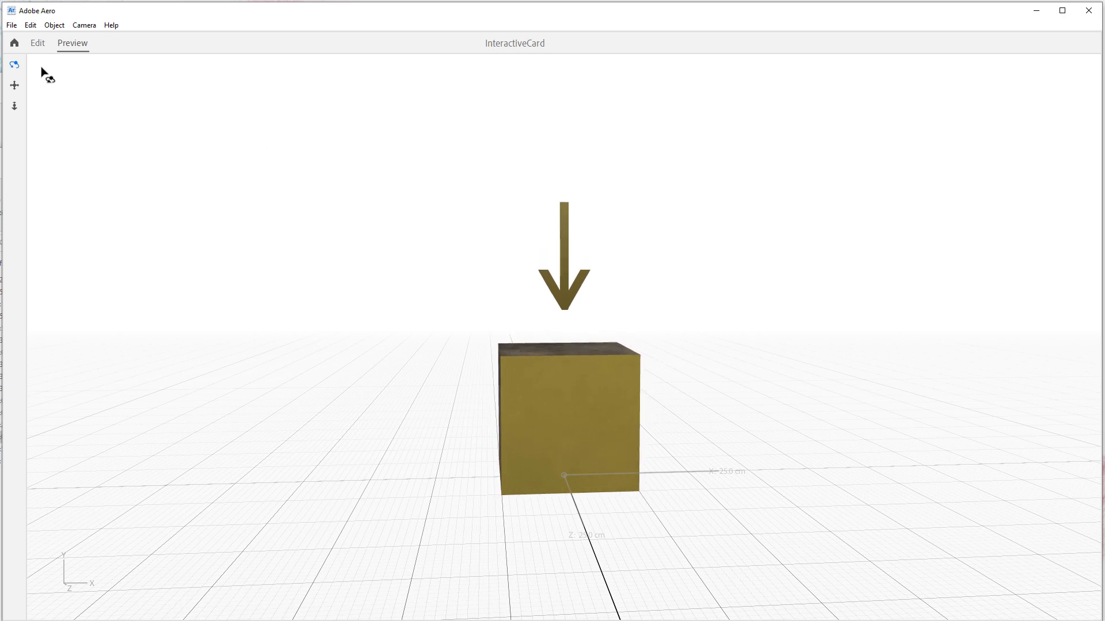
# Step: Leave the preview and return to Edit mode, showing the cube's Scale settings
pyautogui.click(37, 43)
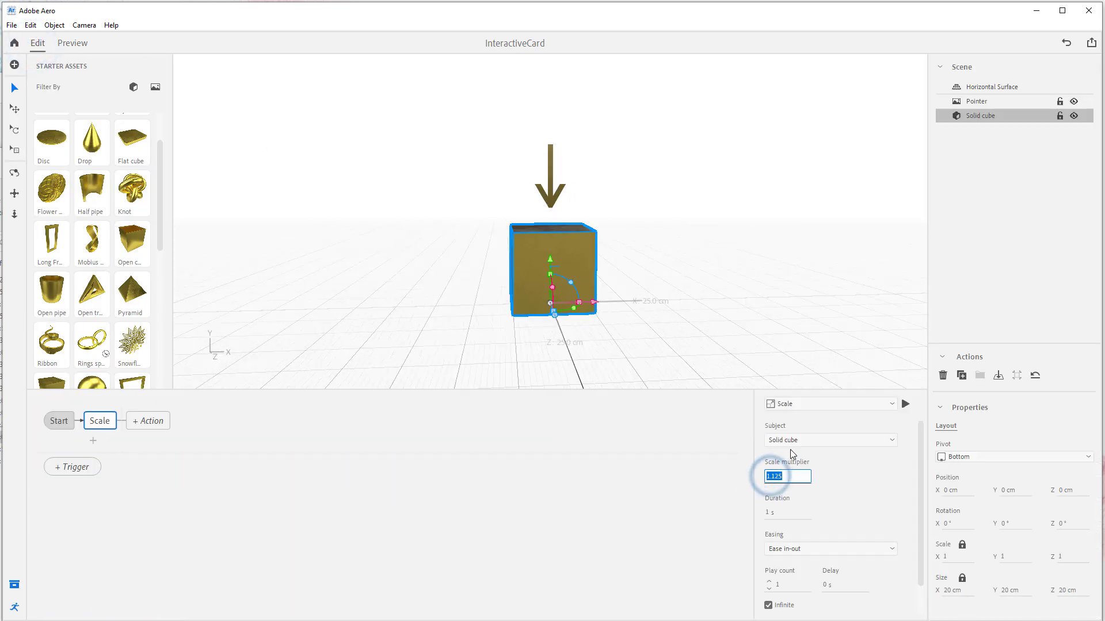
# Step: Change the cube's Scale multiplier from 1.13 to 1.05, then deselect the cube
pyautogui.write('.05')
pyautogui.press('Return')
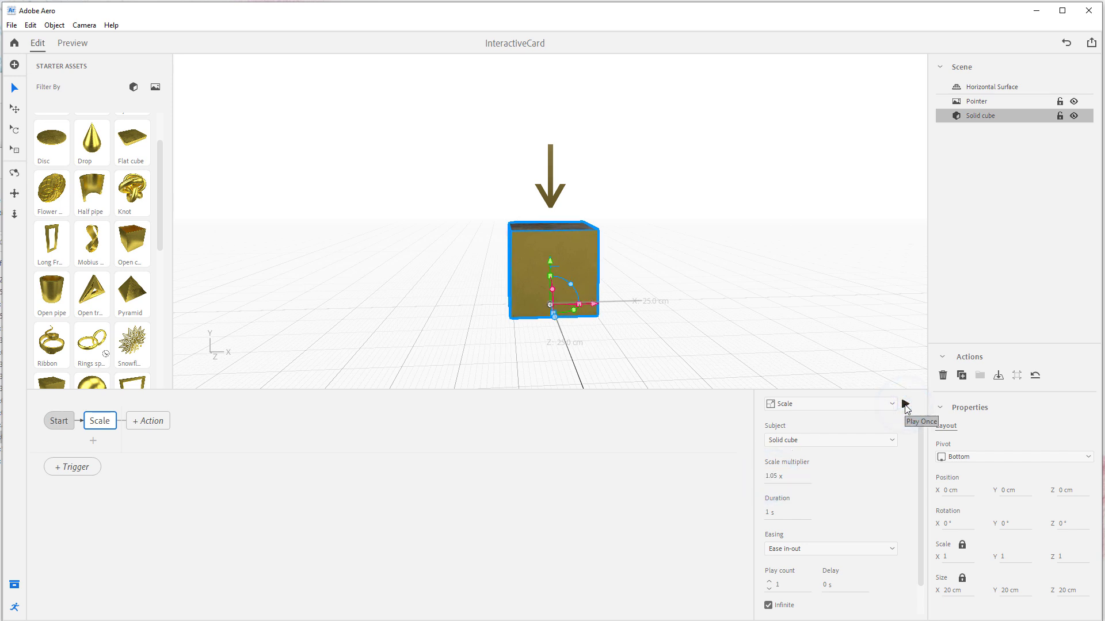
pyautogui.click(859, 311)
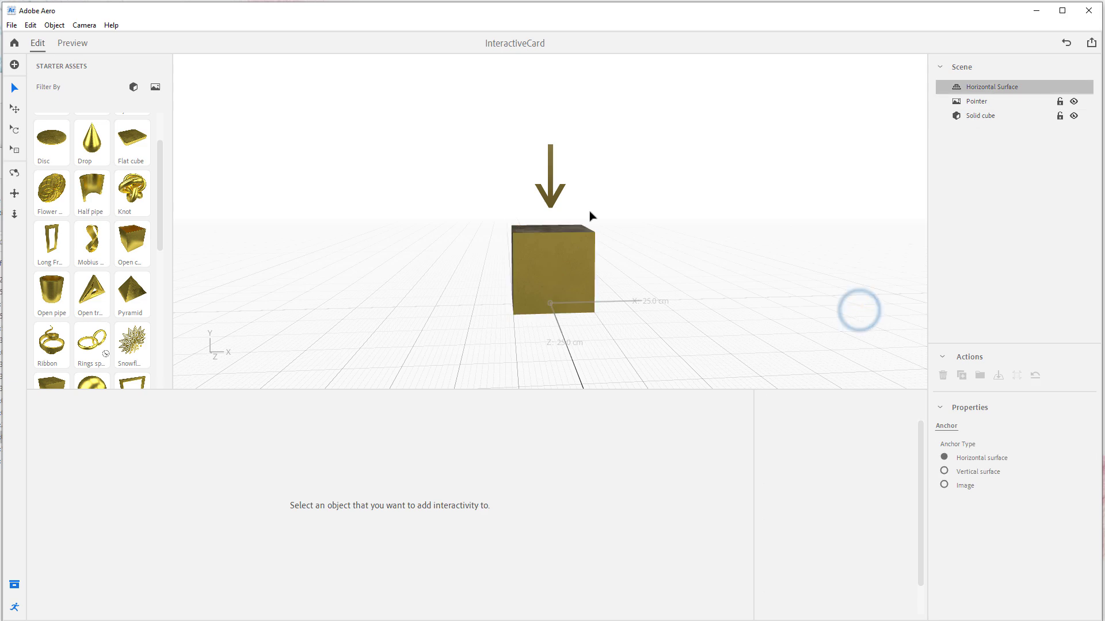
# Step: Preview the InteractiveCard scene with the bobbing arrow and the cube's 1.05x pulse
pyautogui.click(65, 50)
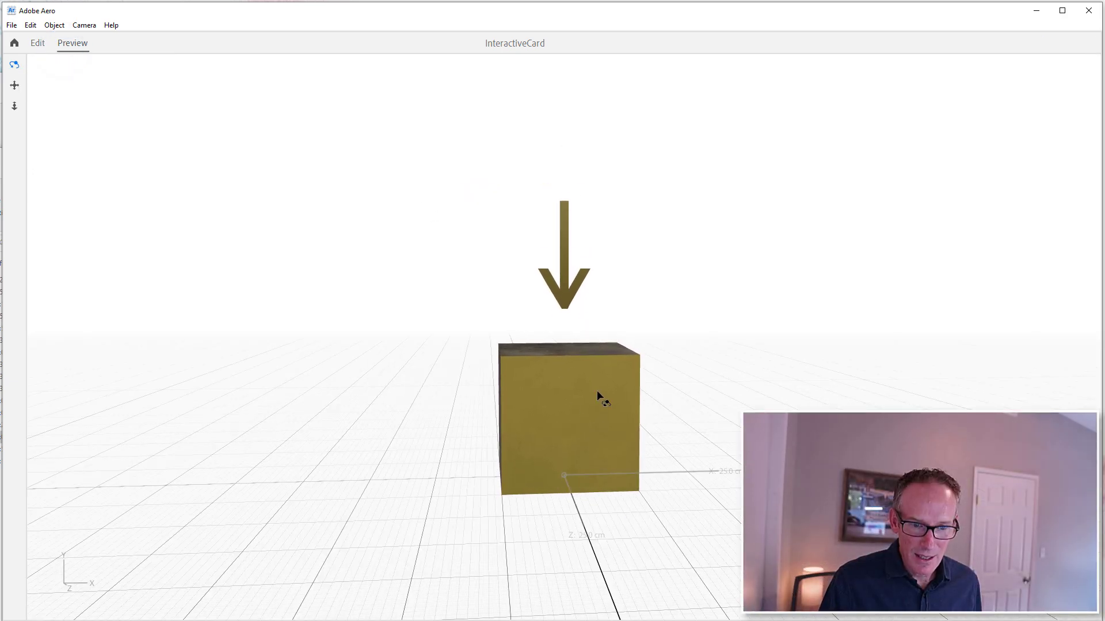